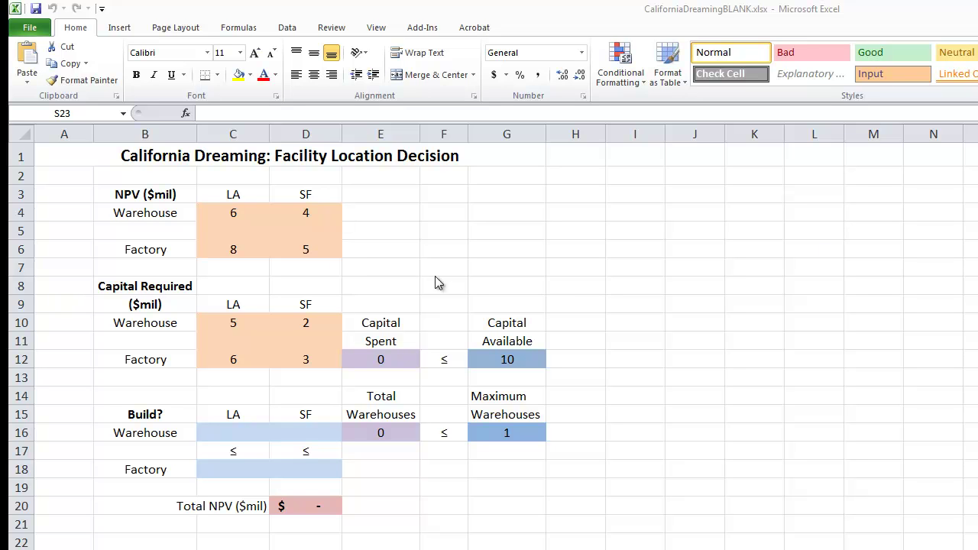
Examine the named ranges and formulas behind the NPV, capital, warehouse limit, build decision and total NPV cells
{"action": "left_click_drag", "start_coordinate": [229, 219], "coordinate": [289, 250]}
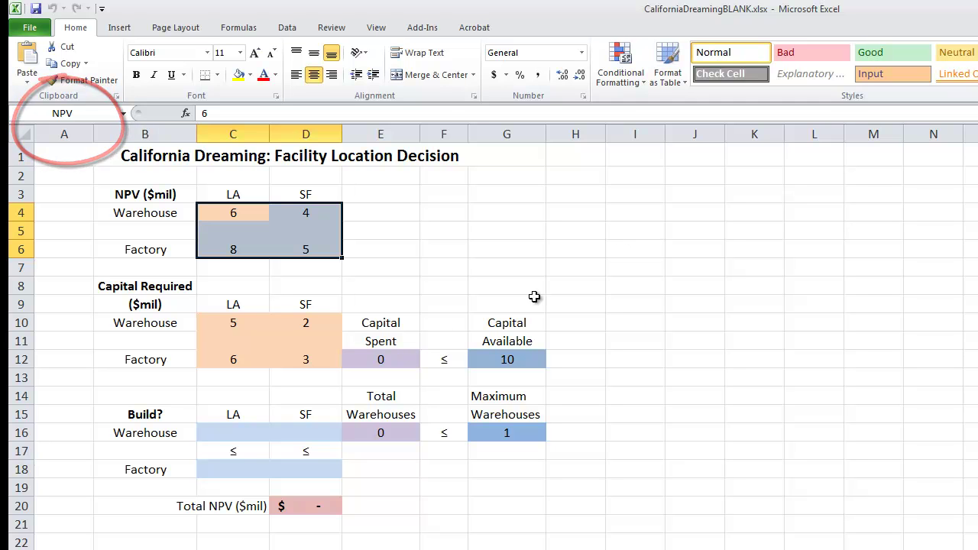
{"action": "mouse_move", "coordinate": [231, 322]}
{"action": "left_mouse_down"}
{"action": "mouse_move", "coordinate": [229, 343]}
{"action": "mouse_move", "coordinate": [286, 353]}
{"action": "left_mouse_up"}
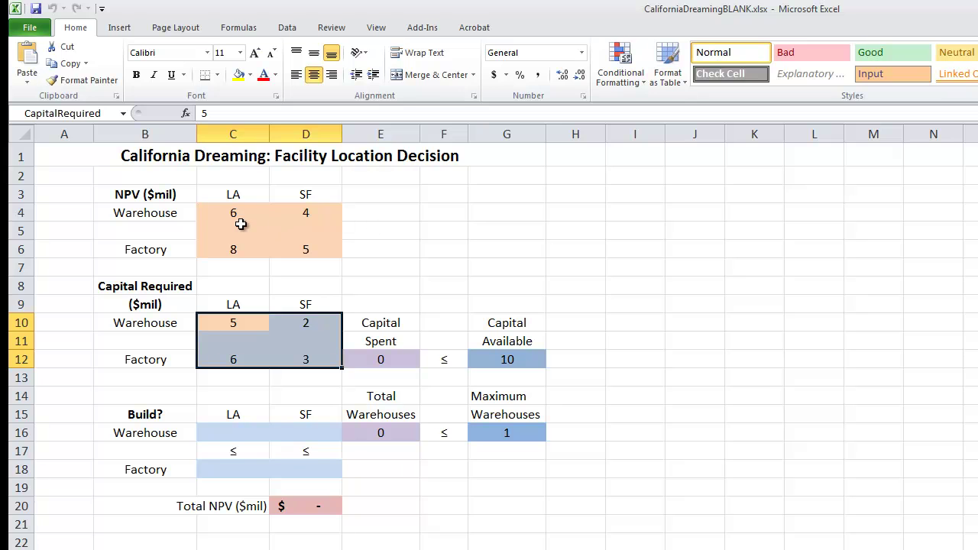
{"action": "left_click_drag", "start_coordinate": [237, 217], "coordinate": [310, 253]}
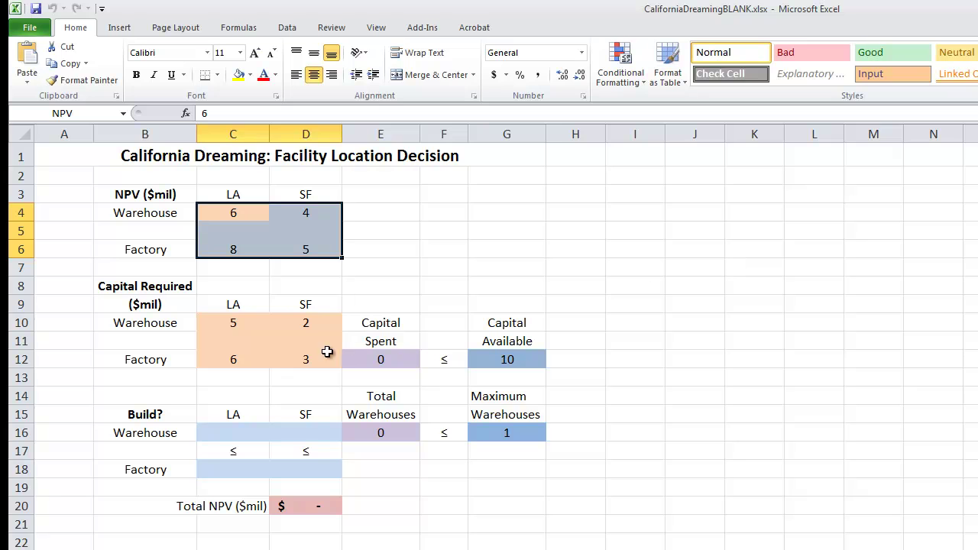
{"action": "left_click_drag", "start_coordinate": [229, 328], "coordinate": [305, 360]}
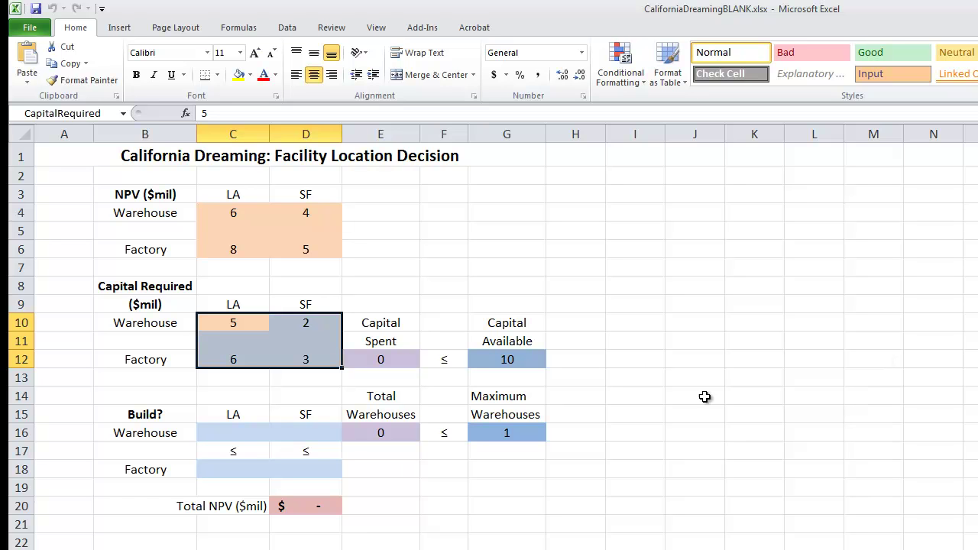
{"action": "left_click", "coordinate": [528, 362]}
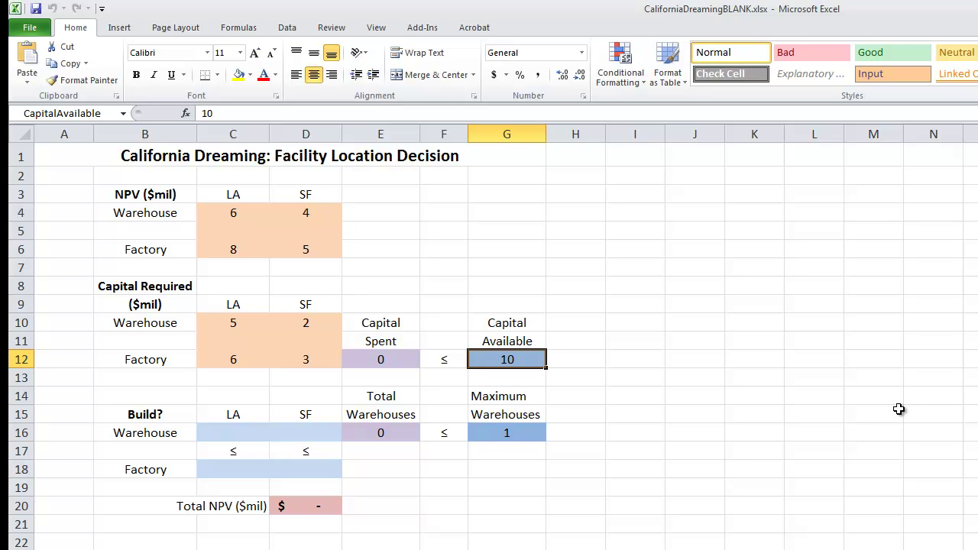
{"action": "left_click", "coordinate": [516, 436]}
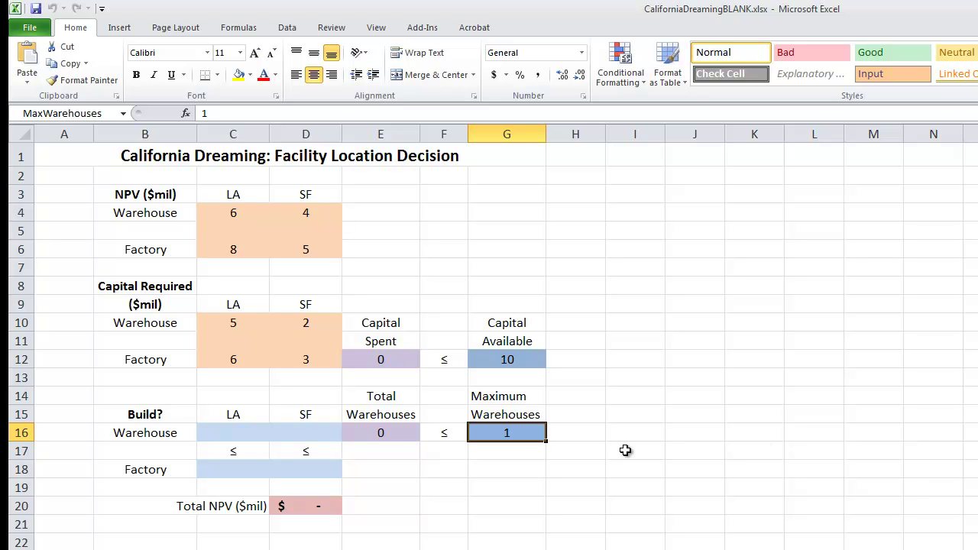
{"action": "left_click", "coordinate": [395, 365]}
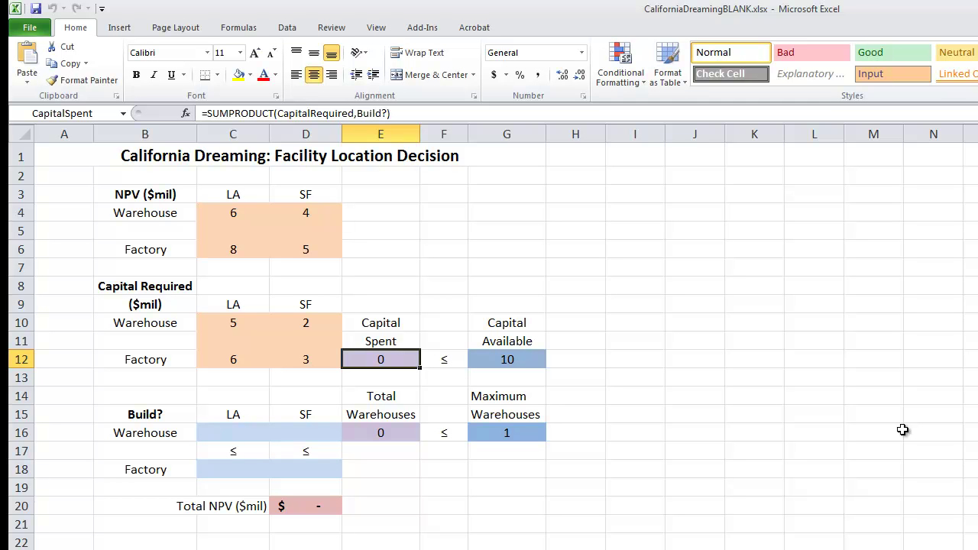
{"action": "left_click", "coordinate": [405, 434]}
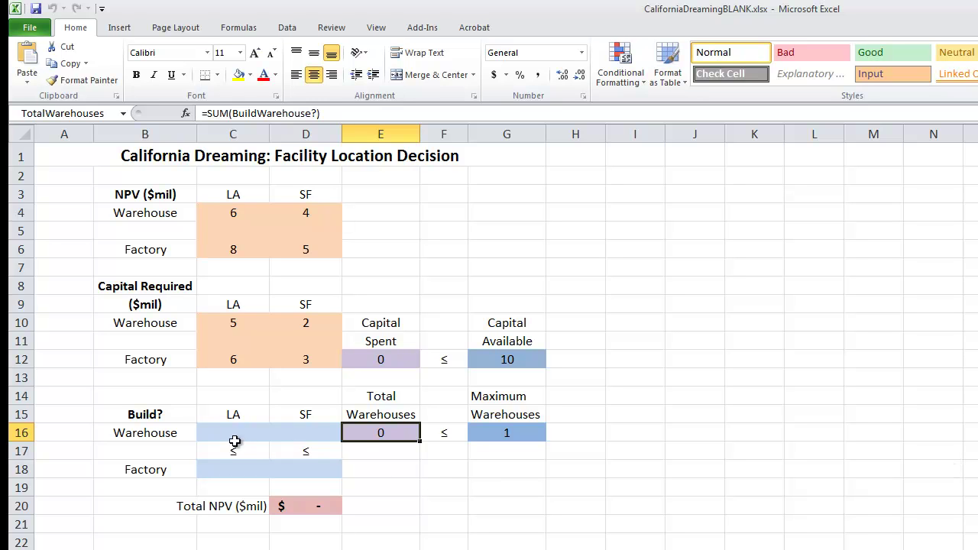
{"action": "left_click_drag", "start_coordinate": [221, 433], "coordinate": [295, 435]}
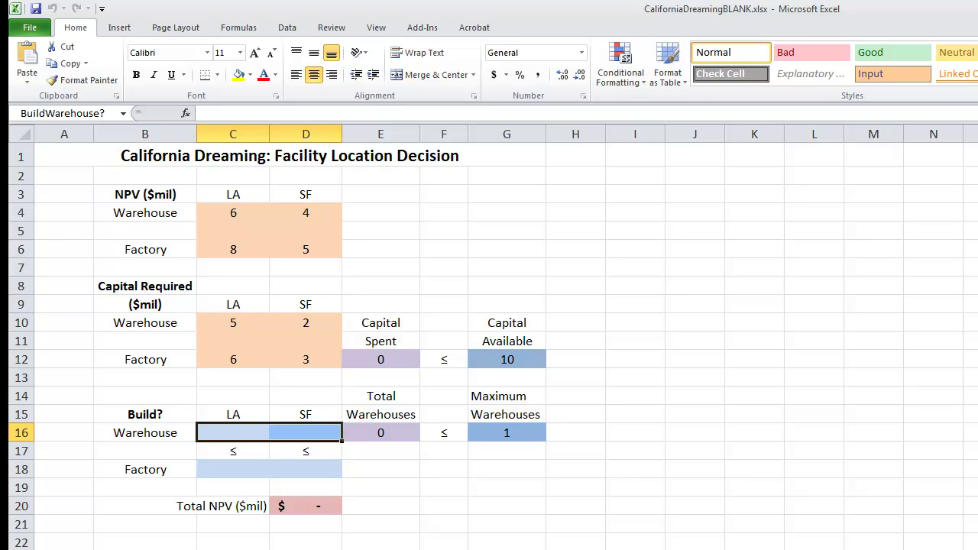
{"action": "left_click_drag", "start_coordinate": [222, 474], "coordinate": [304, 469]}
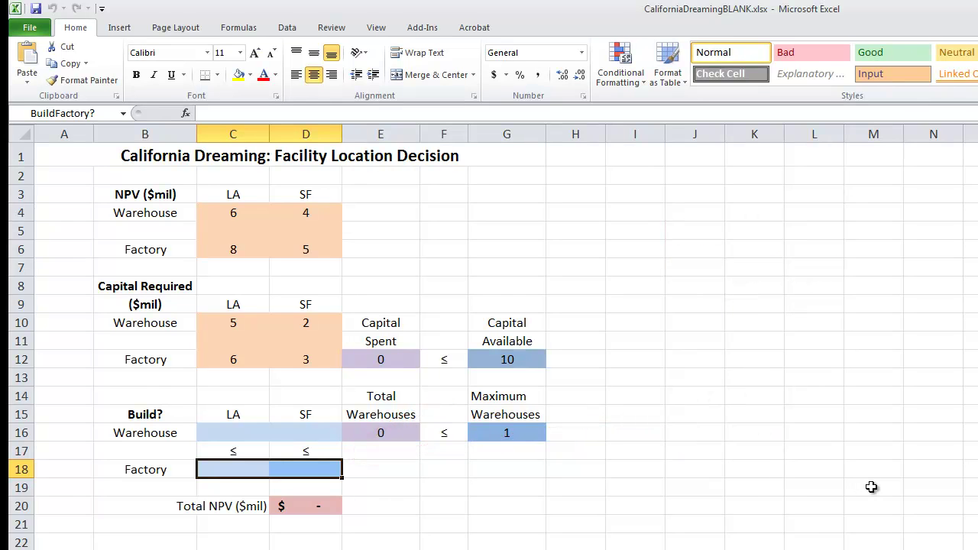
{"action": "left_click", "coordinate": [308, 504]}
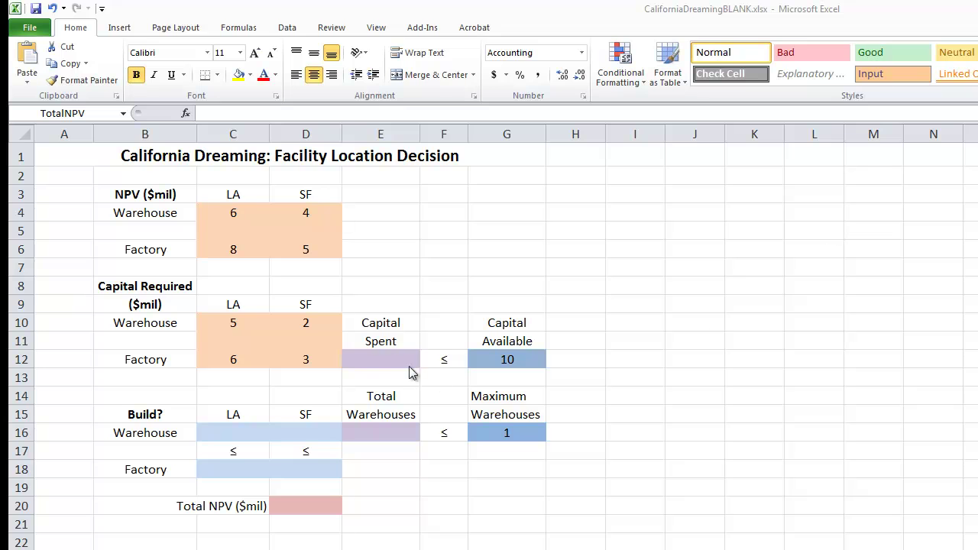
Enter the formula =SUMPRODUCT(CapitalRequired,Build?) in the Capital Spent cell E12
{"action": "left_click", "coordinate": [379, 361]}
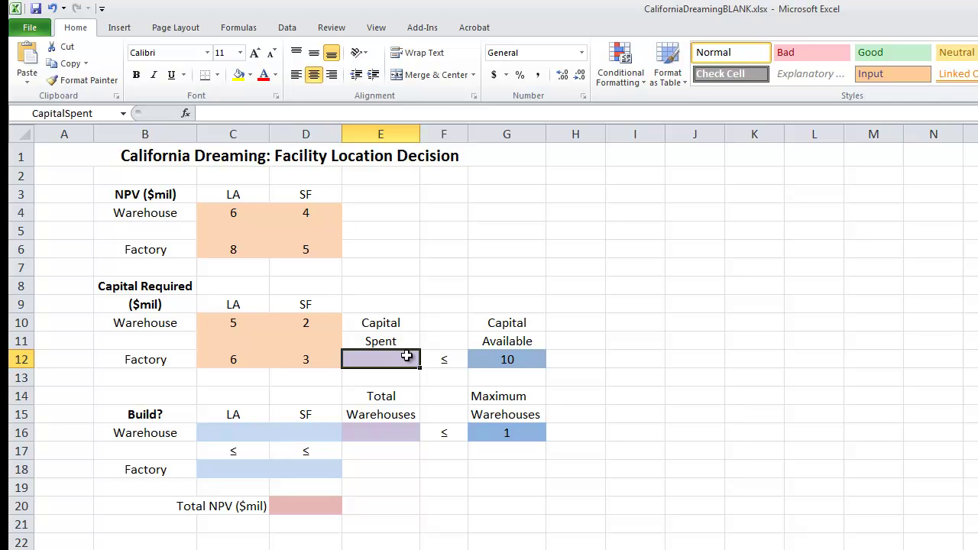
{"action": "left_click", "coordinate": [277, 115]}
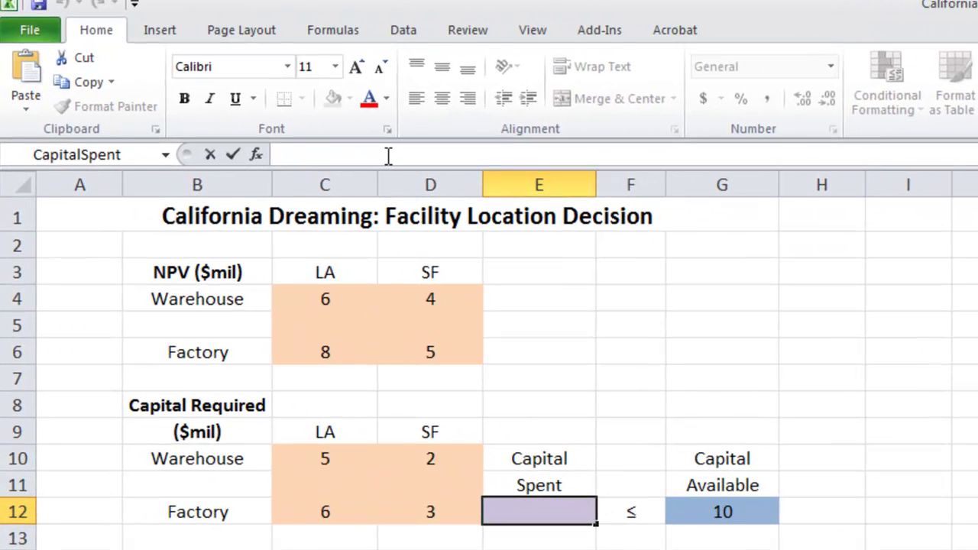
{"action": "type", "text": "=sumpr"}
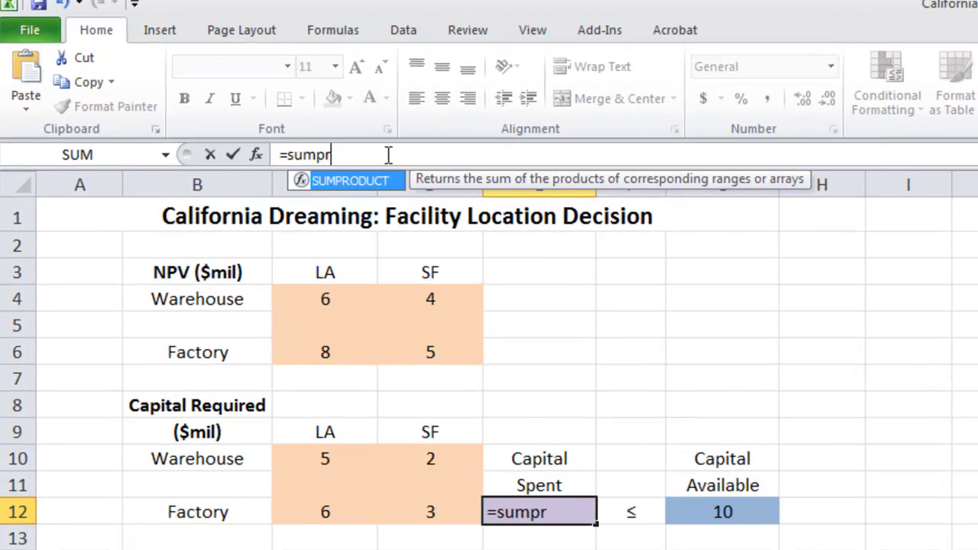
{"action": "double_click", "coordinate": [343, 181]}
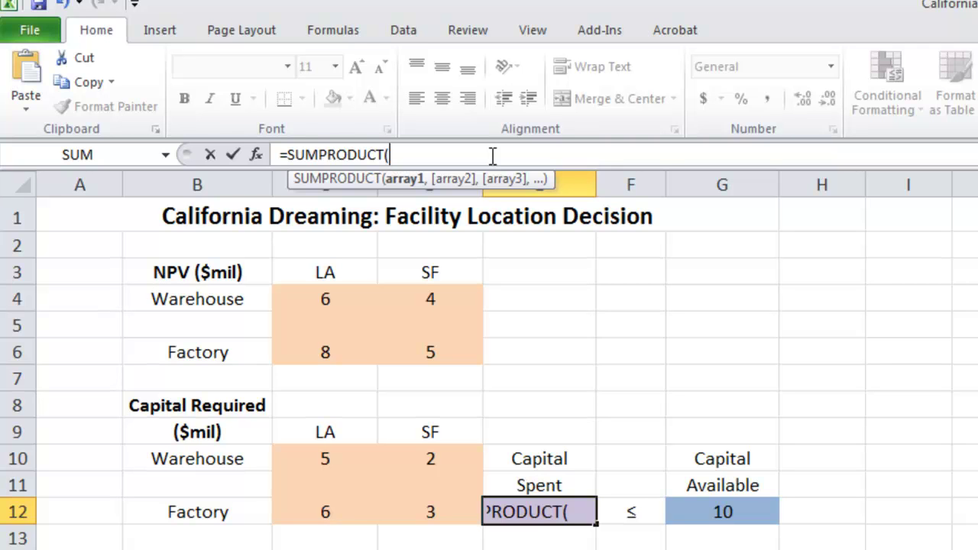
{"action": "type", "text": "Ca"}
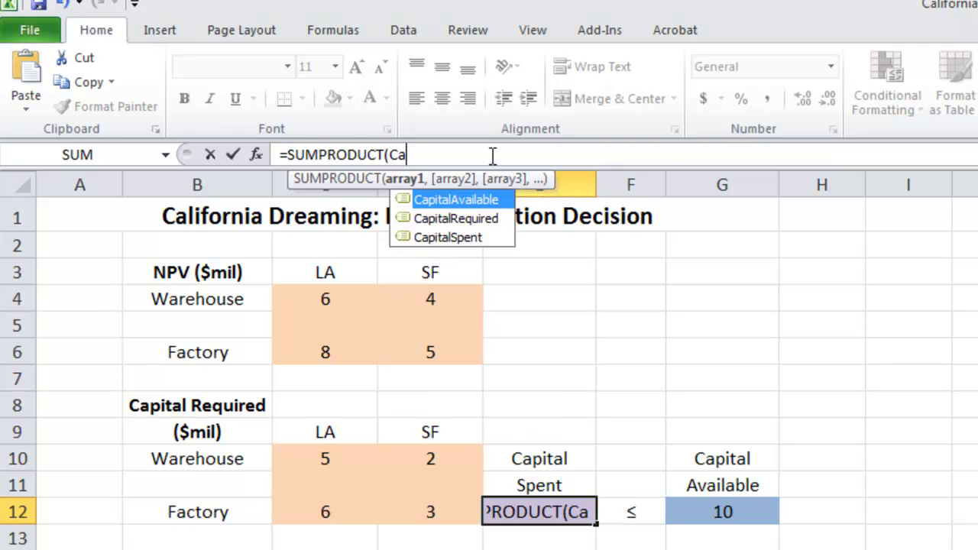
{"action": "type", "text": "p"}
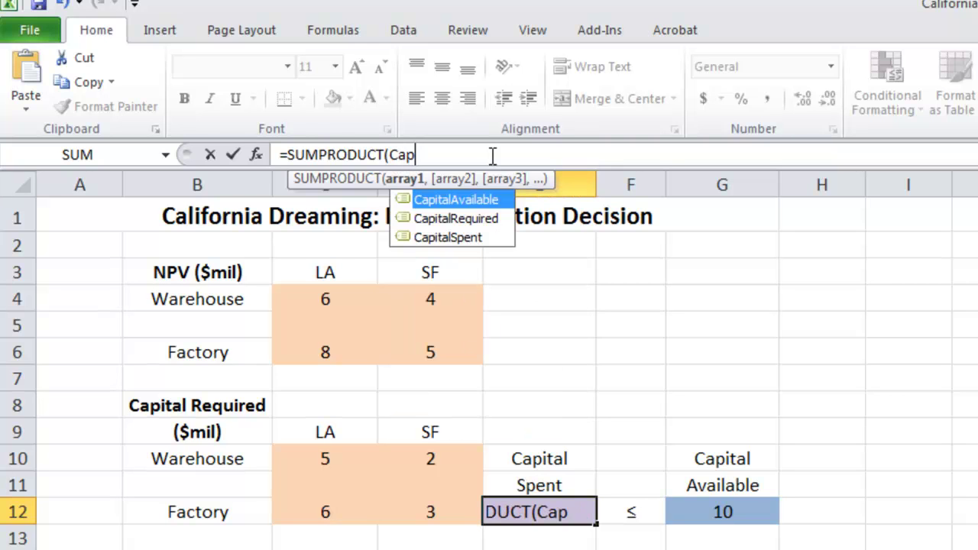
{"action": "double_click", "coordinate": [457, 219]}
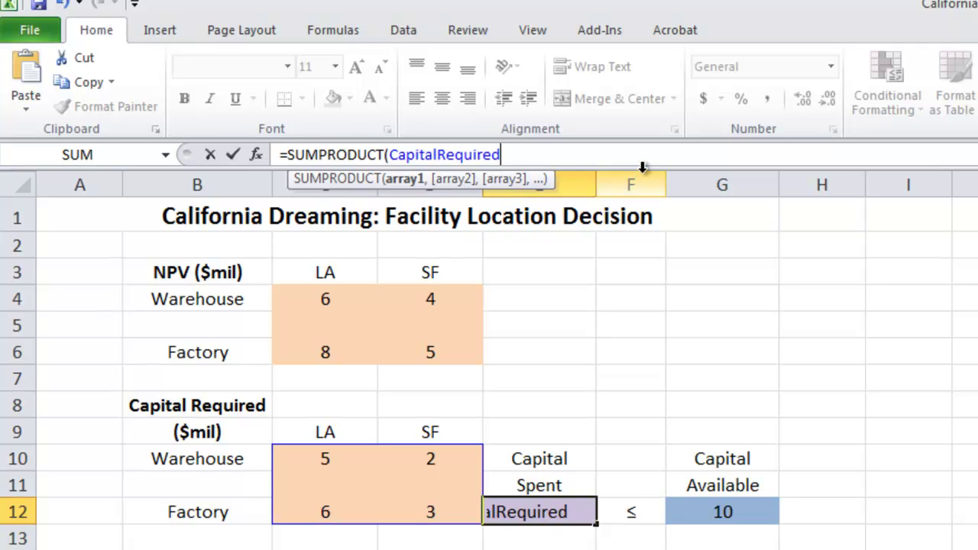
{"action": "type", "text": ","}
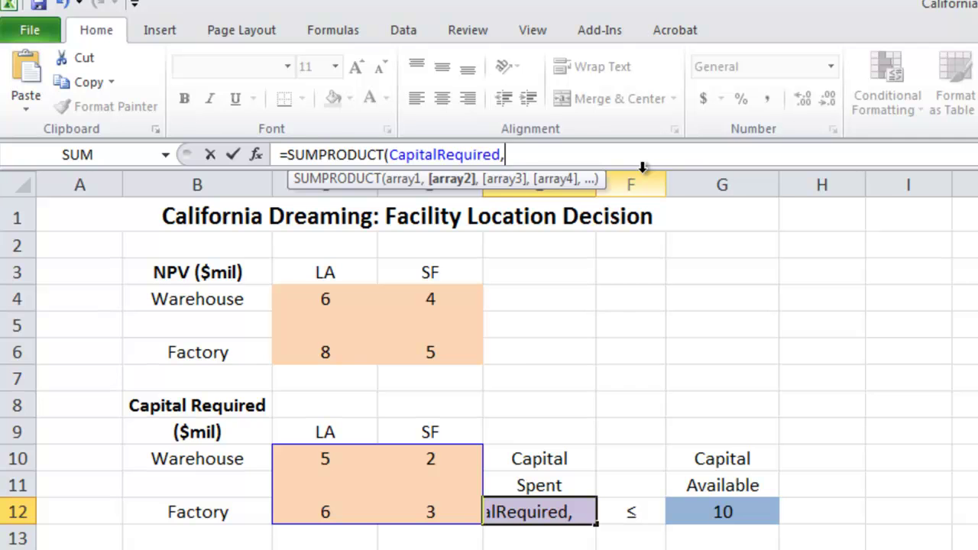
{"action": "type", "text": "Build"}
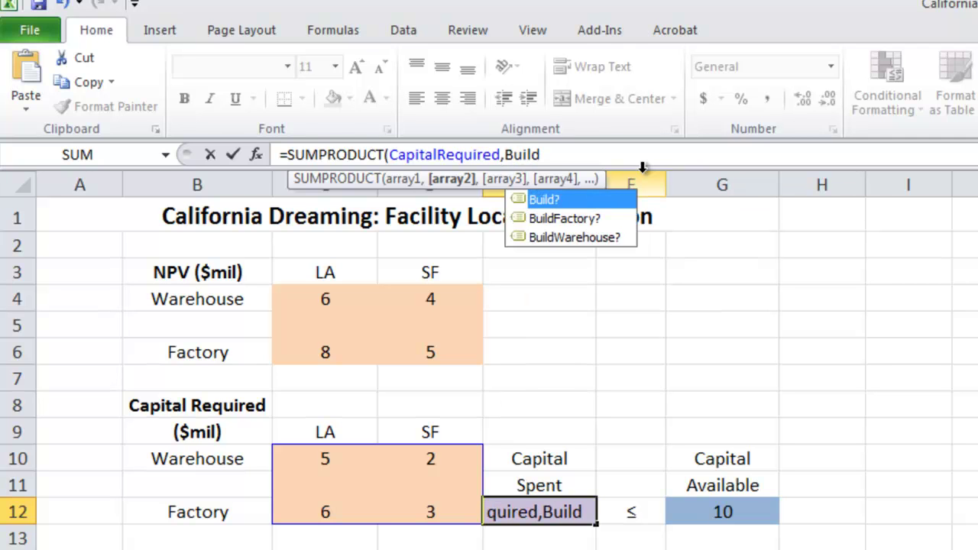
{"action": "double_click", "coordinate": [560, 200]}
{"action": "key", "text": "Return"}
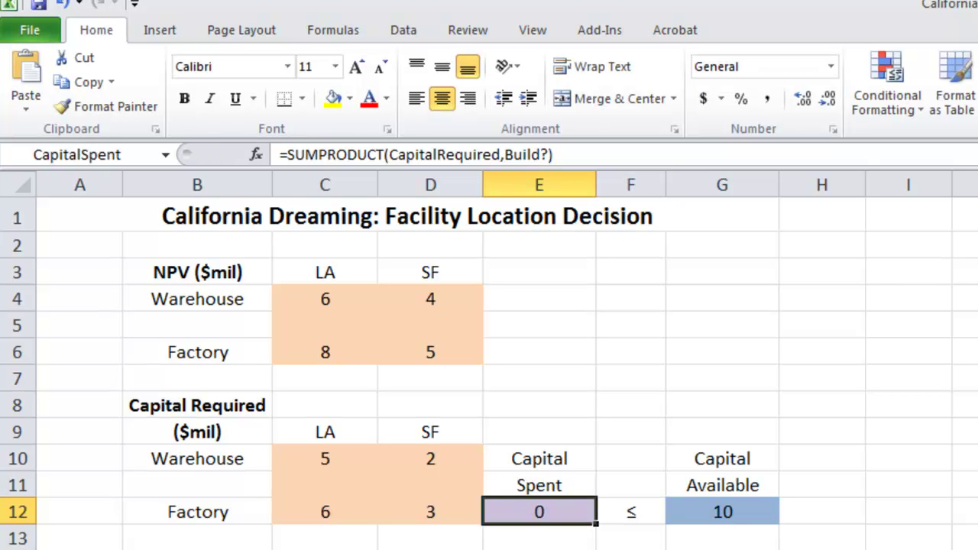
Enter the formula =SUM(BuildWarehouse?) in the Total Warehouses cell E16
{"action": "left_click", "coordinate": [397, 151]}
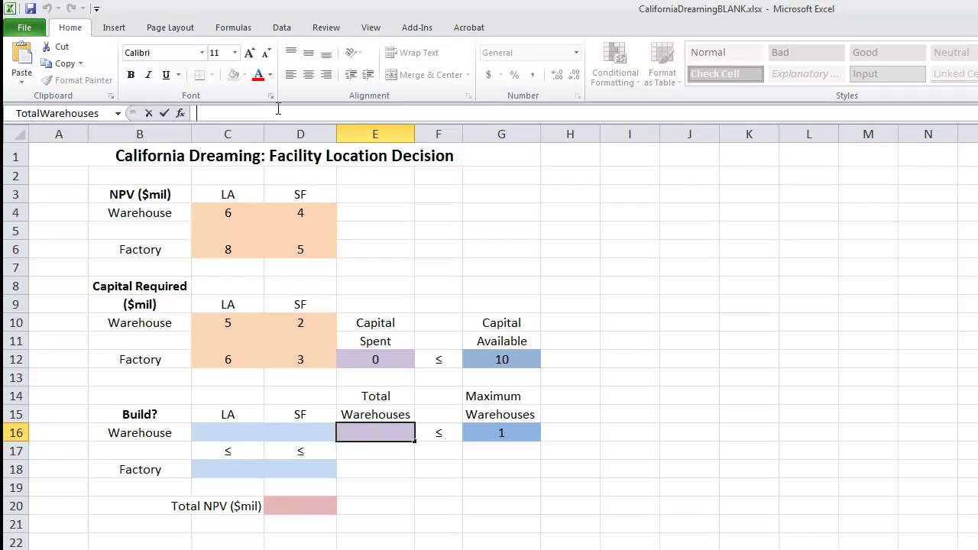
{"action": "type", "text": "=sum("}
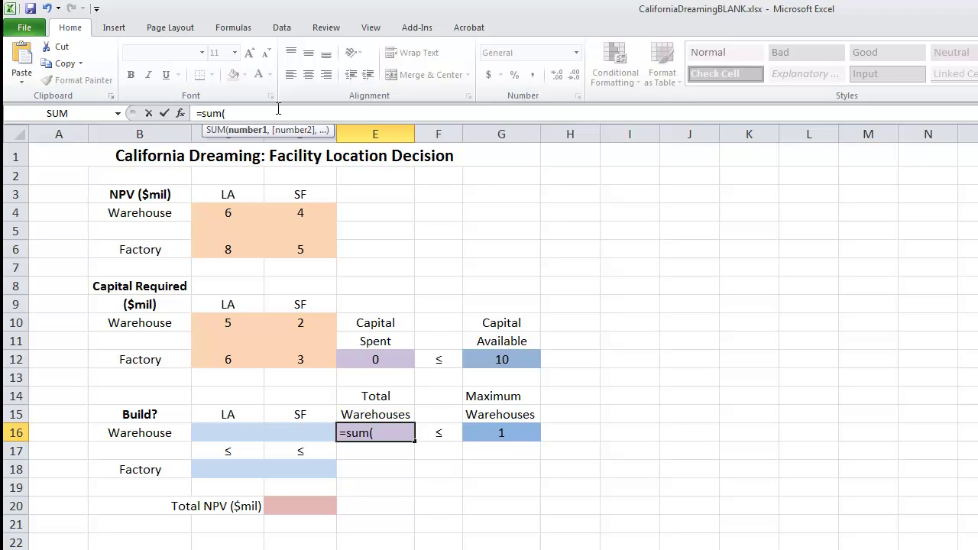
{"action": "type", "text": "B"}
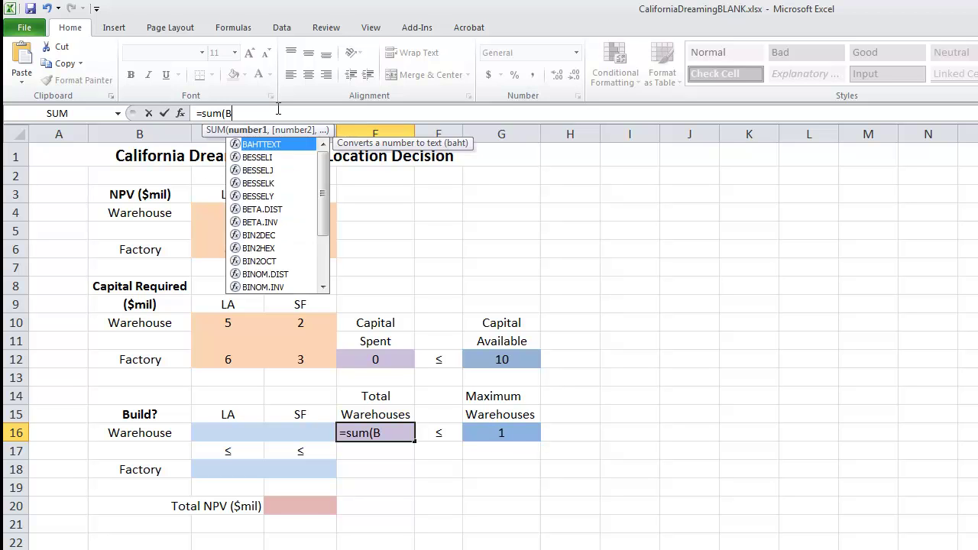
{"action": "type", "text": "uild"}
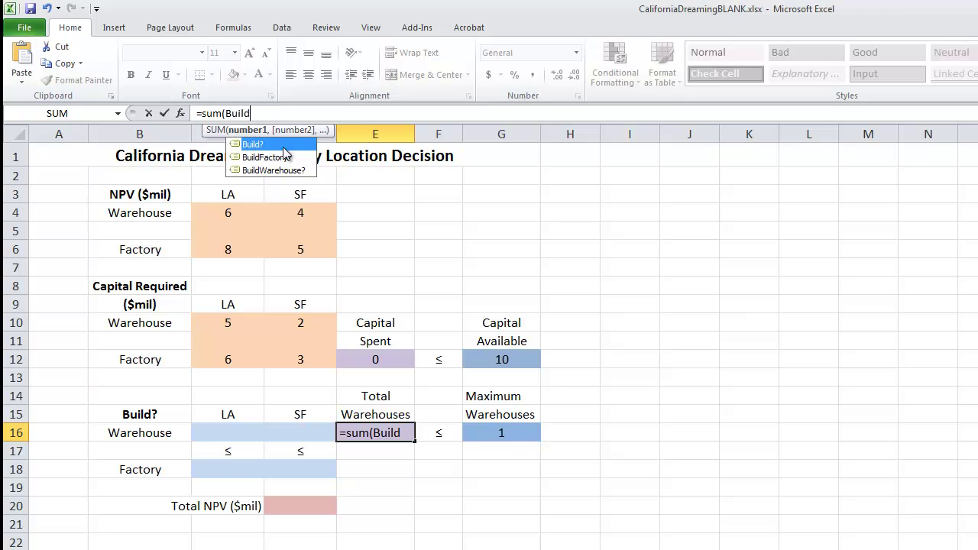
{"action": "left_click", "coordinate": [289, 171]}
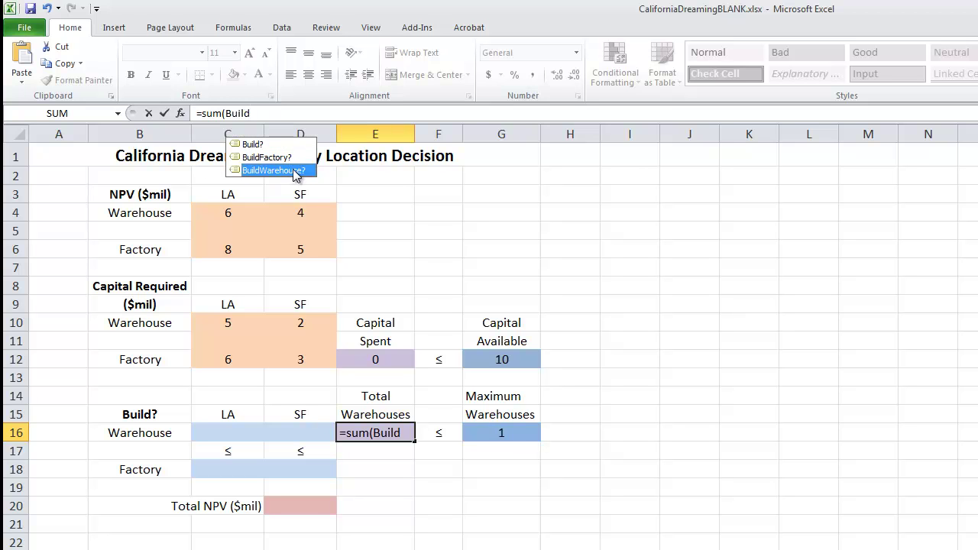
{"action": "double_click", "coordinate": [297, 171]}
{"action": "type", "text": ")"}
{"action": "key", "text": "Return"}
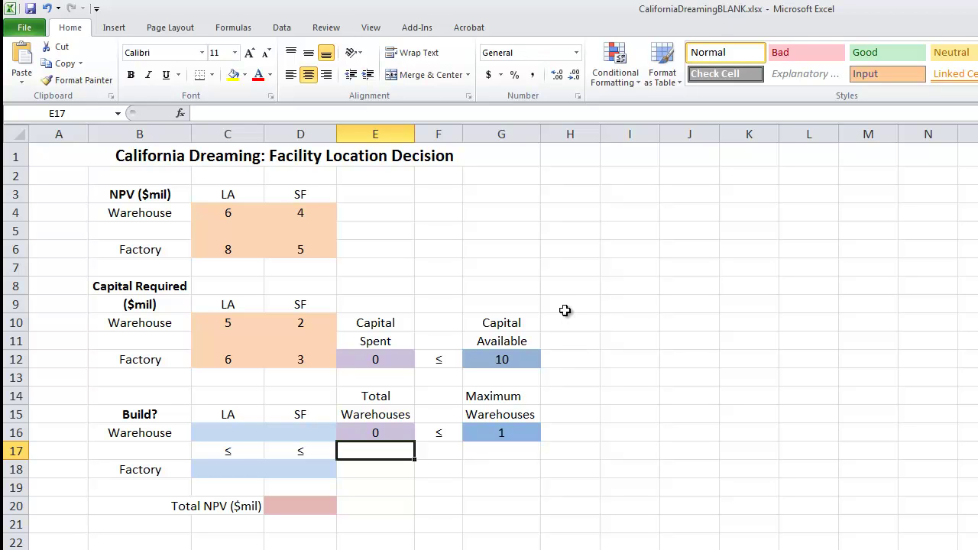
Enter the formula =SUMPRODUCT(NPV,Build?) in the Total NPV cell D20, and check the Capital Spent, Total Warehouses and Total NPV formulas
{"action": "left_click", "coordinate": [304, 509]}
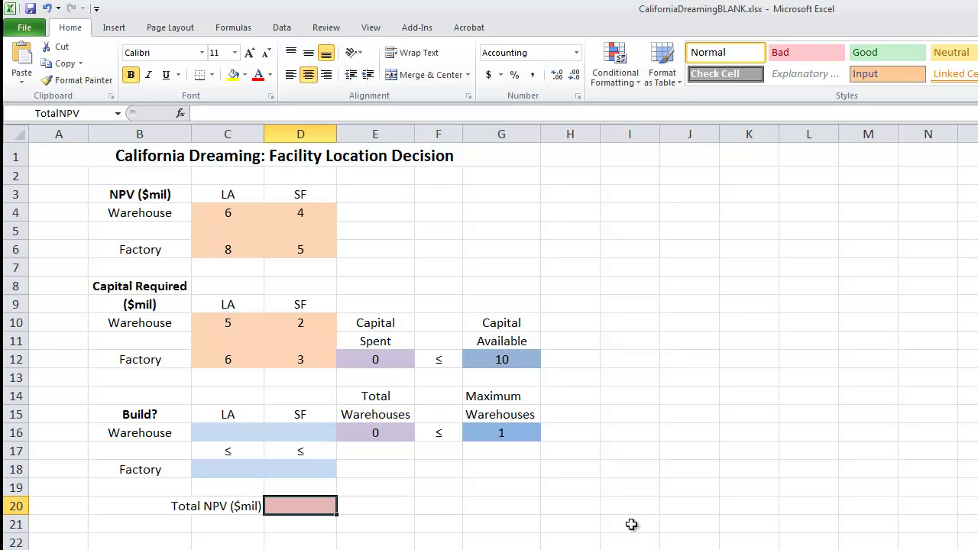
{"action": "left_click", "coordinate": [245, 113]}
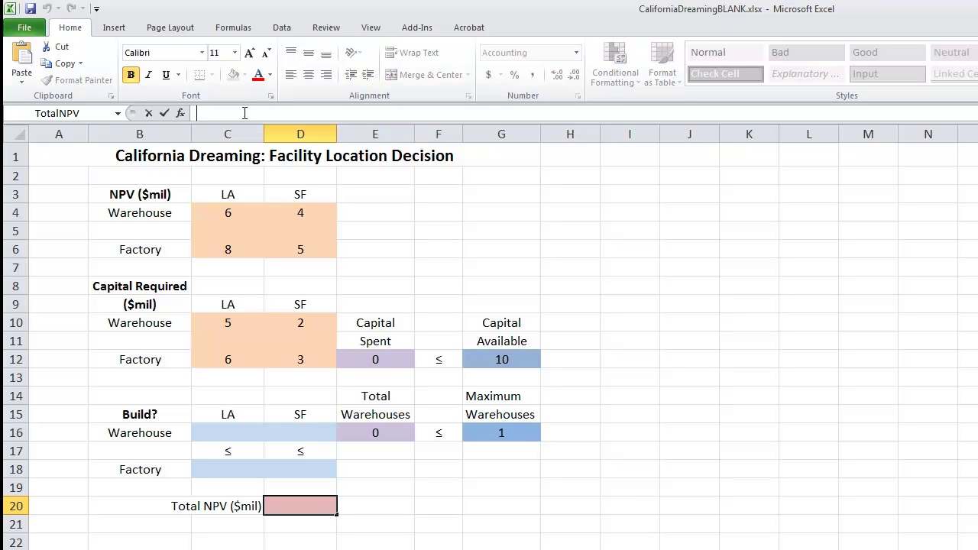
{"action": "type", "text": "=sumpr"}
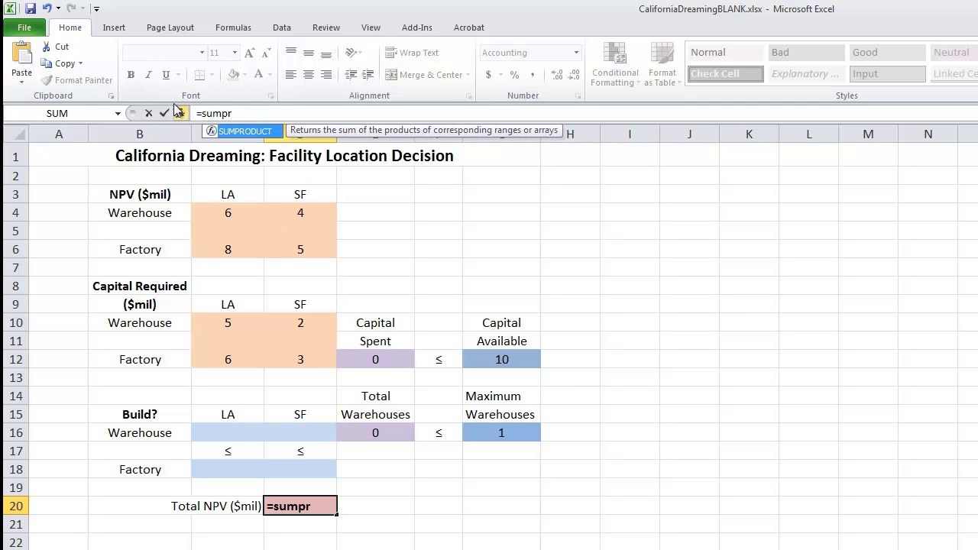
{"action": "double_click", "coordinate": [260, 134]}
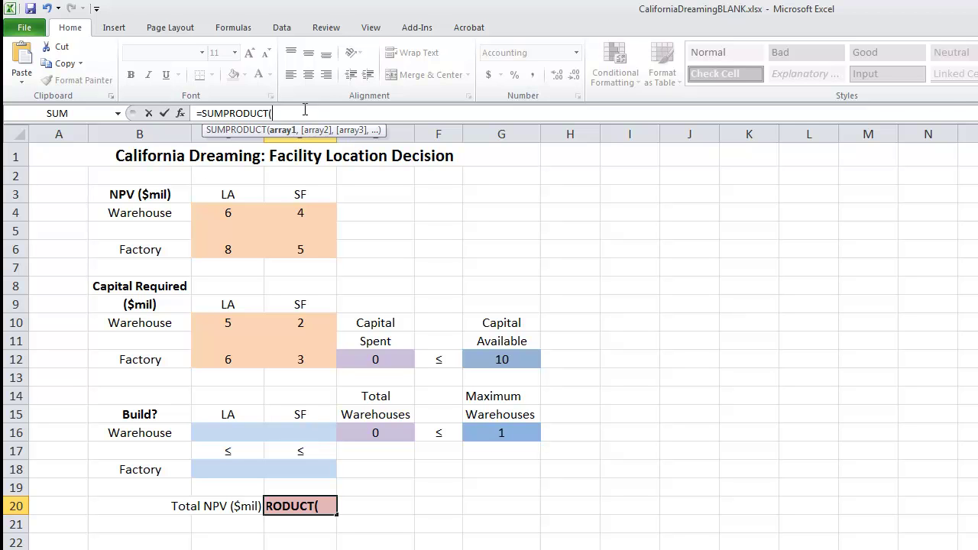
{"action": "type", "text": "NPV"}
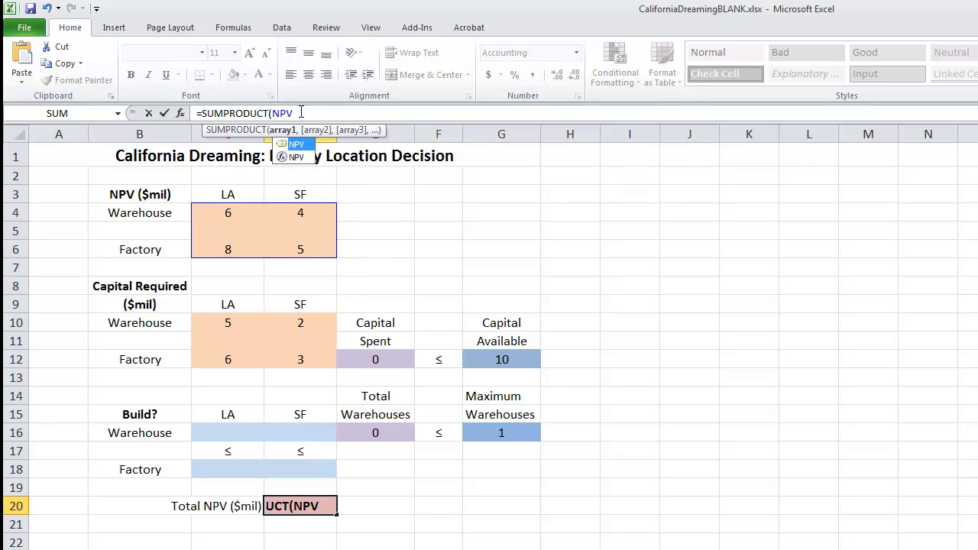
{"action": "type", "text": ","}
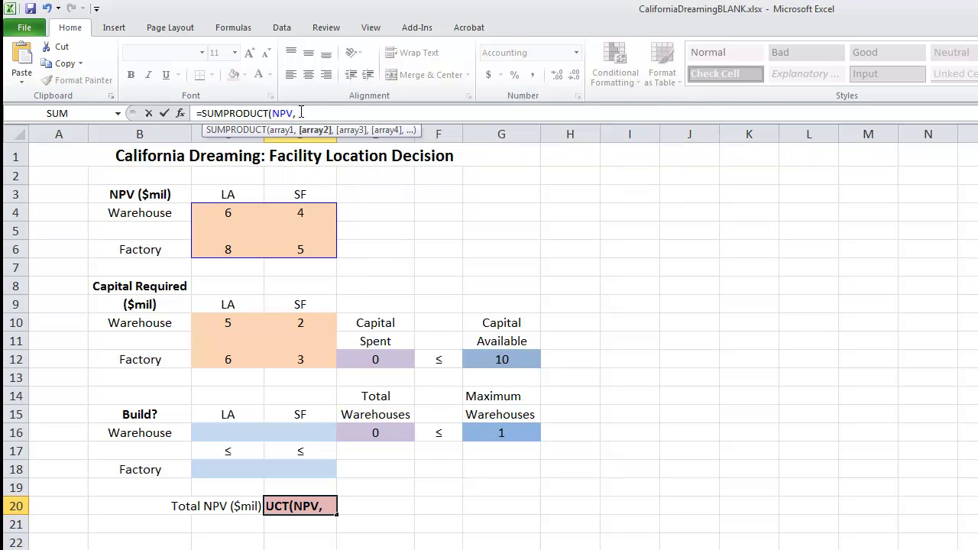
{"action": "type", "text": "Buil"}
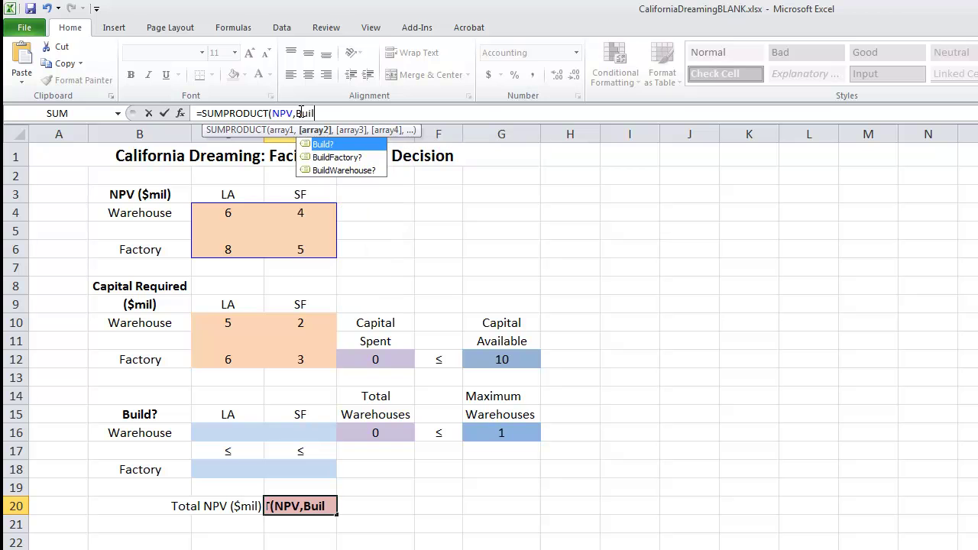
{"action": "type", "text": "d?)"}
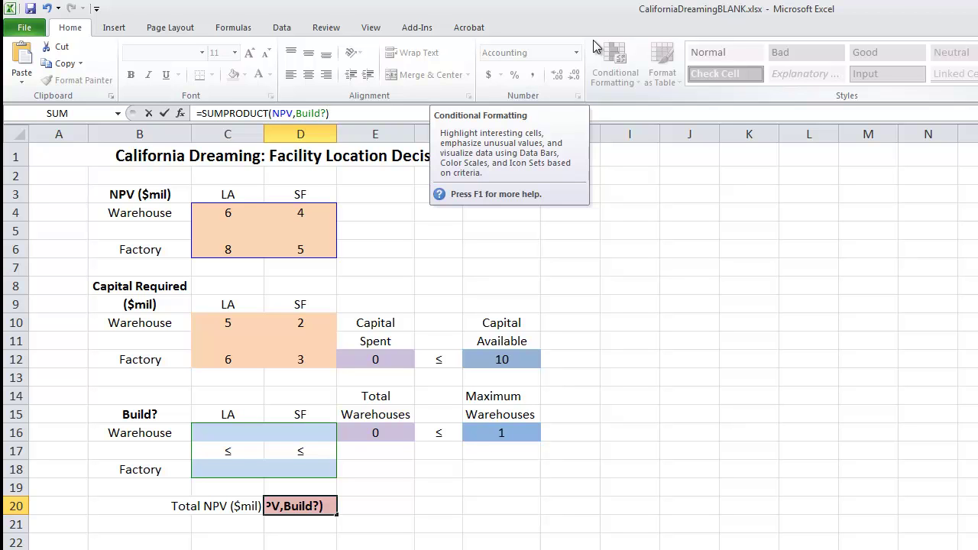
{"action": "key", "text": "Return"}
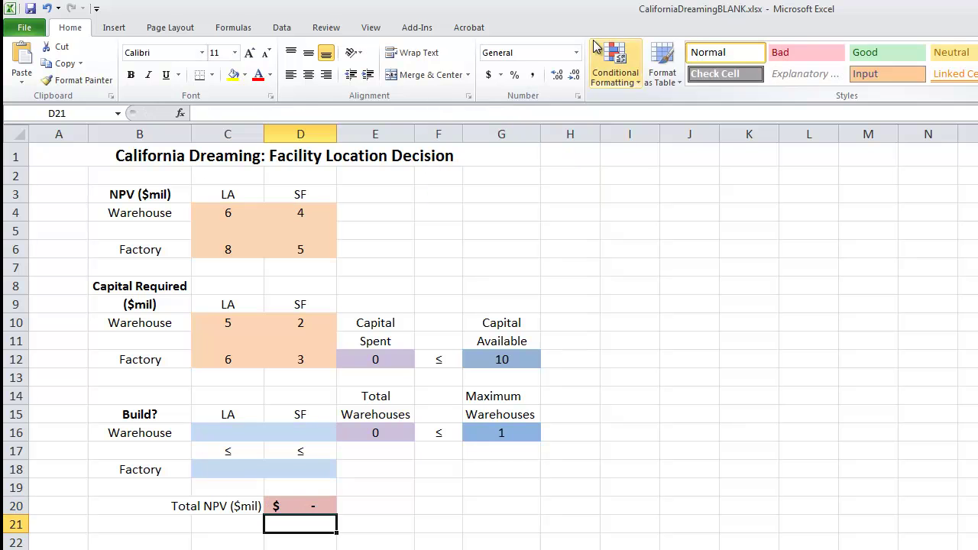
{"action": "left_click", "coordinate": [385, 358]}
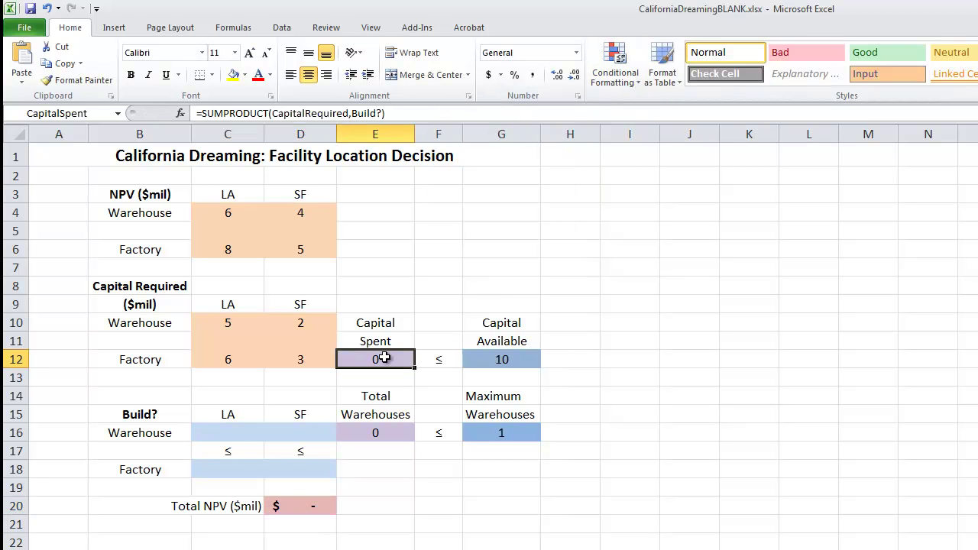
{"action": "left_click", "coordinate": [374, 434]}
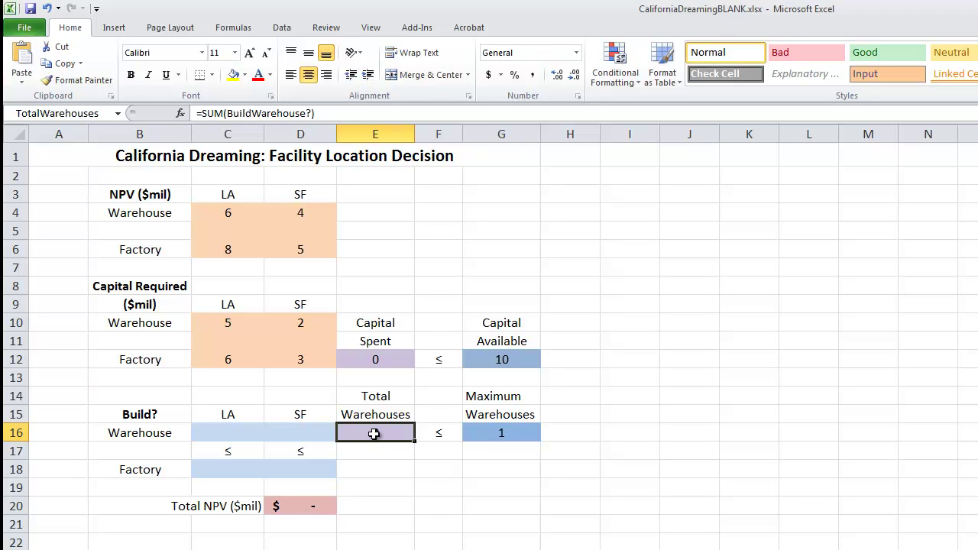
{"action": "left_click", "coordinate": [311, 506]}
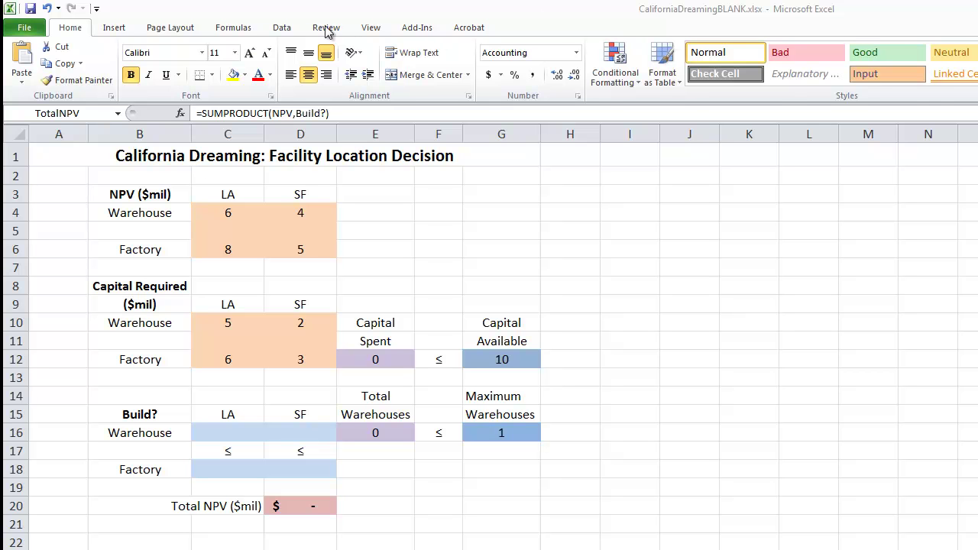
Open Solver and set the Total NPV cell D20 as the objective
{"action": "left_click", "coordinate": [282, 31]}
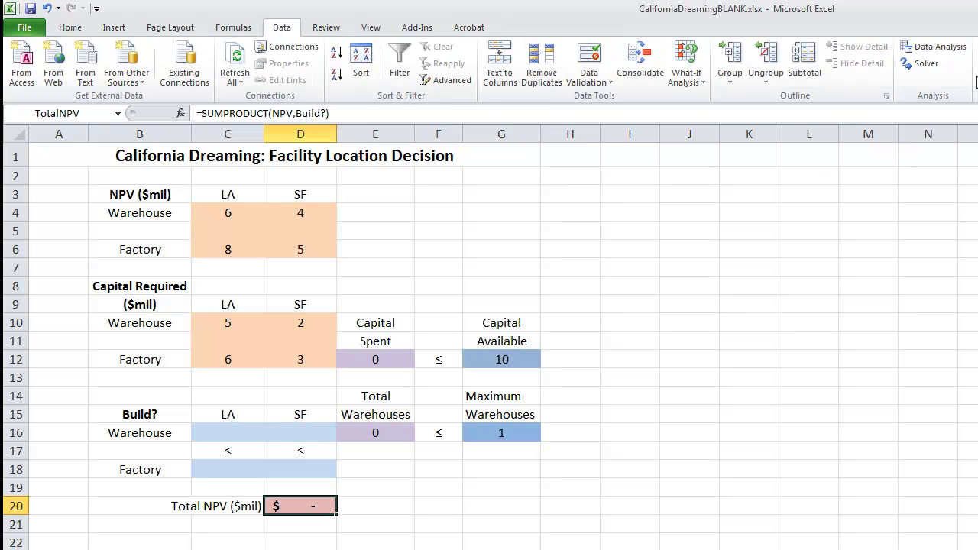
{"action": "left_click", "coordinate": [925, 65]}
{"action": "left_click_drag", "start_coordinate": [825, 160], "coordinate": [754, 162]}
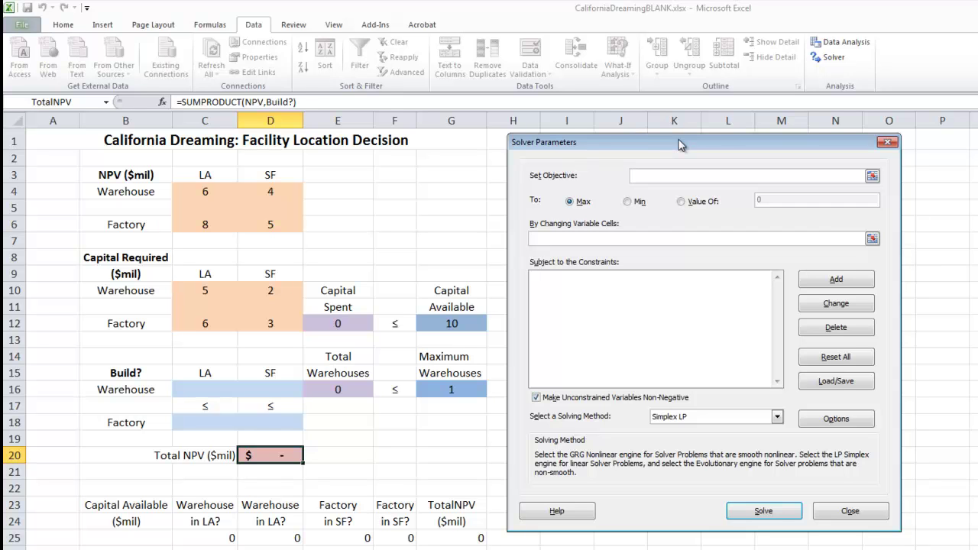
{"action": "left_click", "coordinate": [249, 457]}
Set the Solver's changing variable cells to the warehouse and factory build decisions, $C$16:$D$16,$C$18:$D$18
{"action": "left_click", "coordinate": [590, 239]}
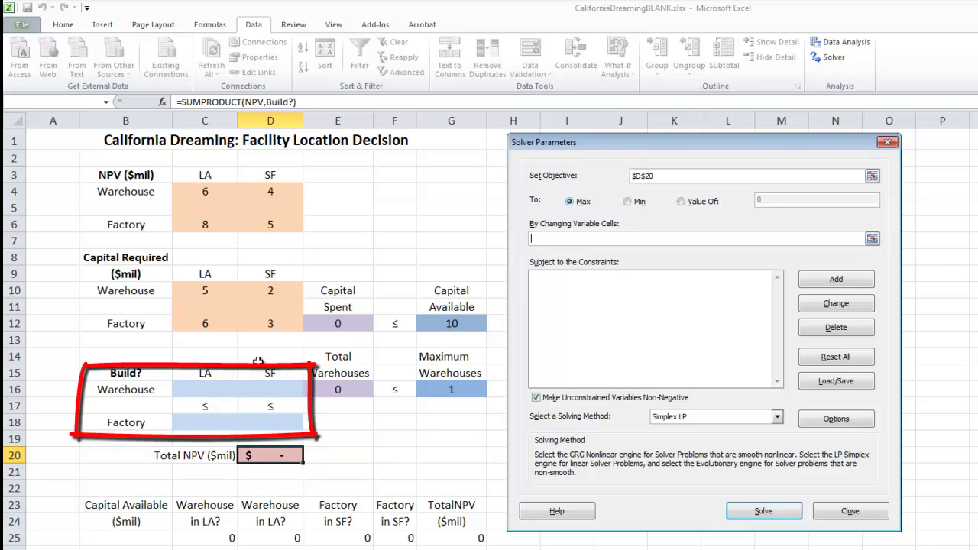
{"action": "left_click_drag", "start_coordinate": [205, 390], "coordinate": [268, 389]}
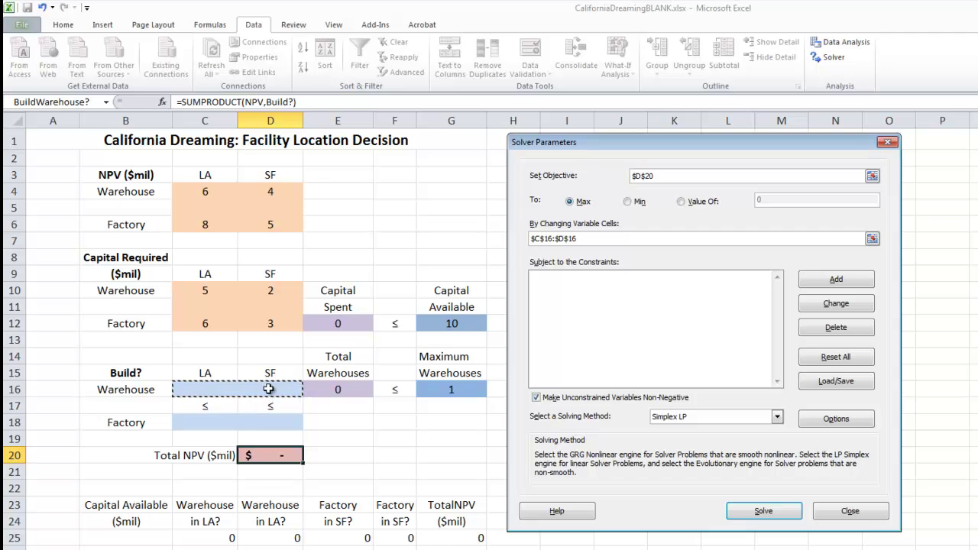
{"action": "type", "text": ","}
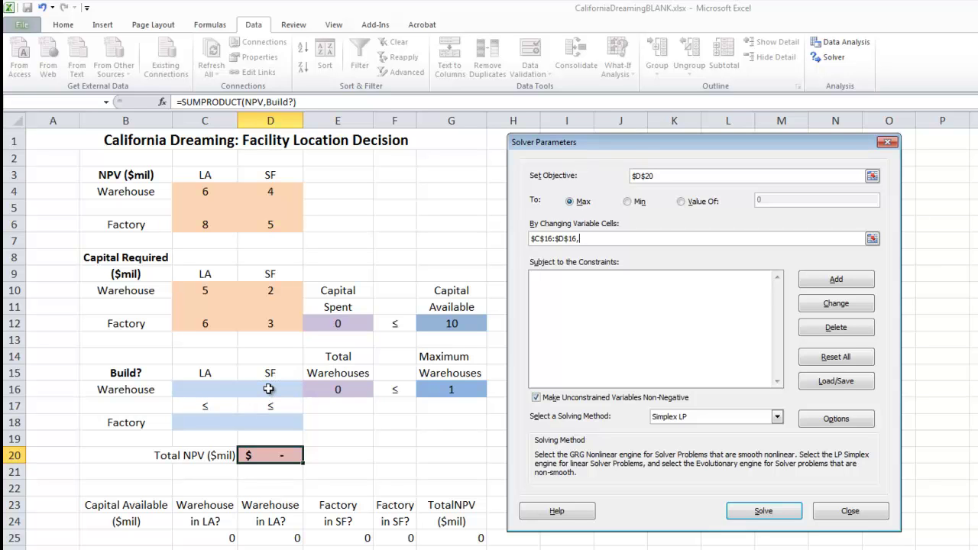
{"action": "left_click_drag", "start_coordinate": [204, 425], "coordinate": [273, 428]}
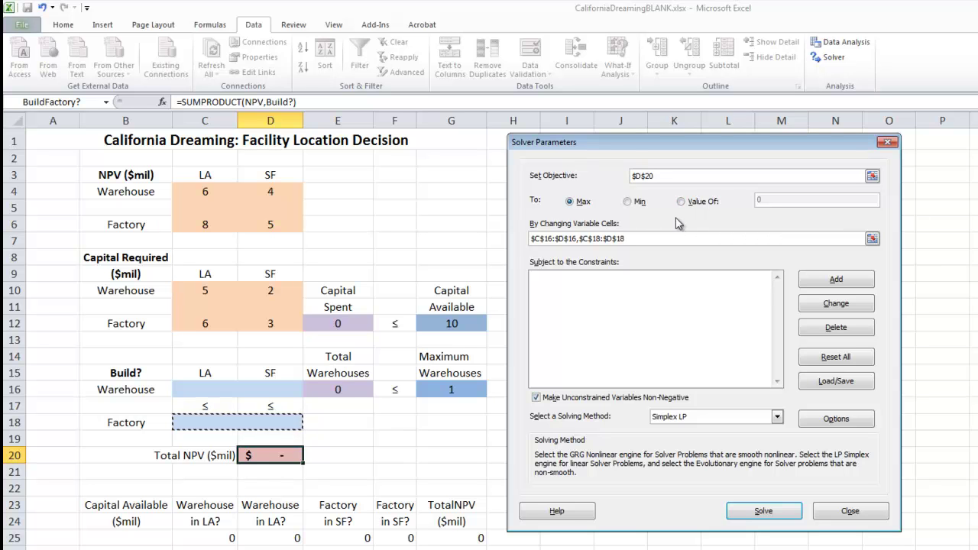
Add a Solver constraint making the warehouse build cells C16:D16 binary
{"action": "left_click", "coordinate": [832, 282]}
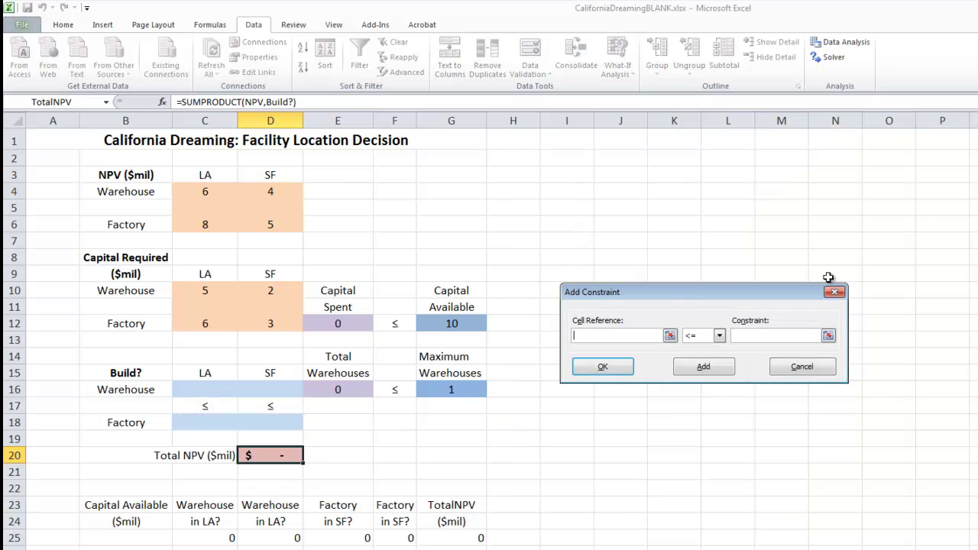
{"action": "left_click_drag", "start_coordinate": [691, 284], "coordinate": [634, 305]}
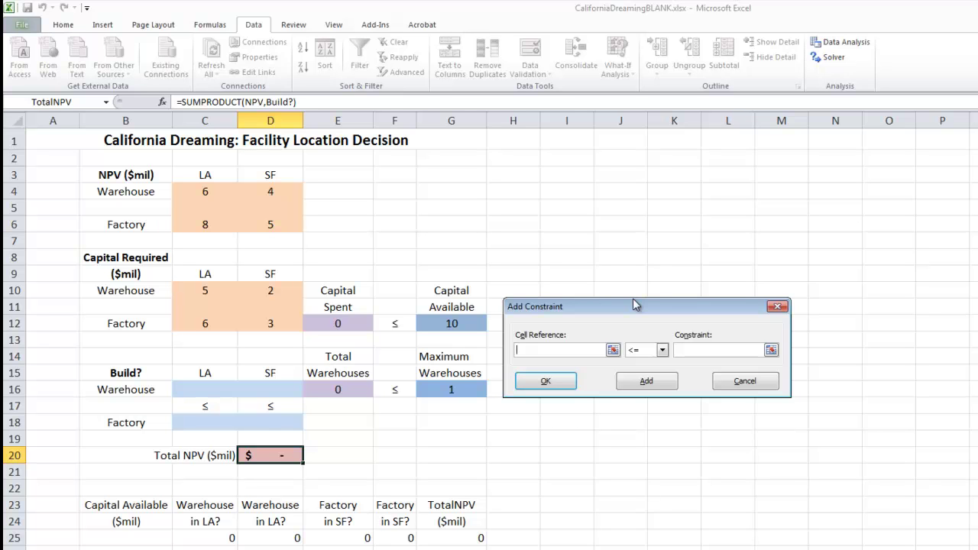
{"action": "left_click", "coordinate": [217, 394]}
{"action": "left_click_drag", "start_coordinate": [218, 393], "coordinate": [277, 389]}
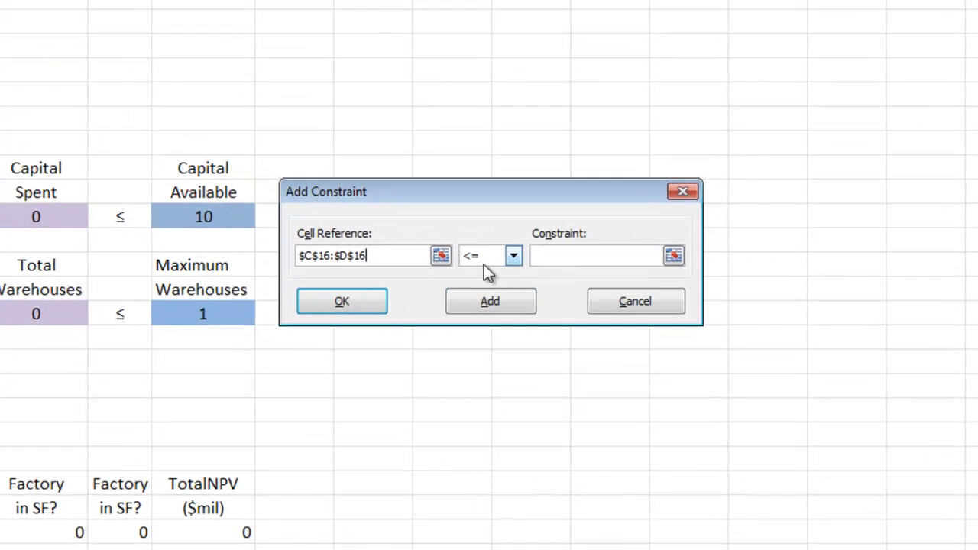
{"action": "left_click", "coordinate": [519, 259]}
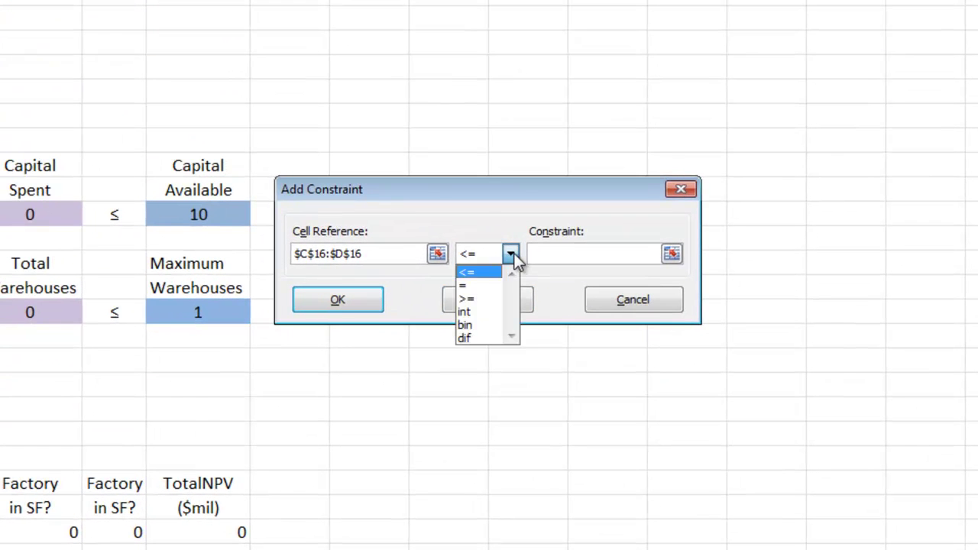
{"action": "left_click", "coordinate": [491, 325]}
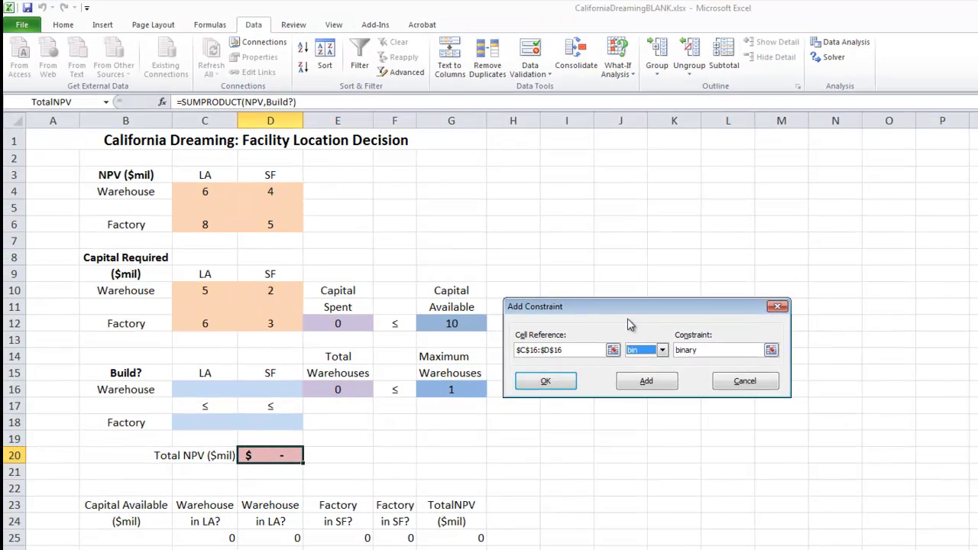
{"action": "left_click", "coordinate": [546, 381]}
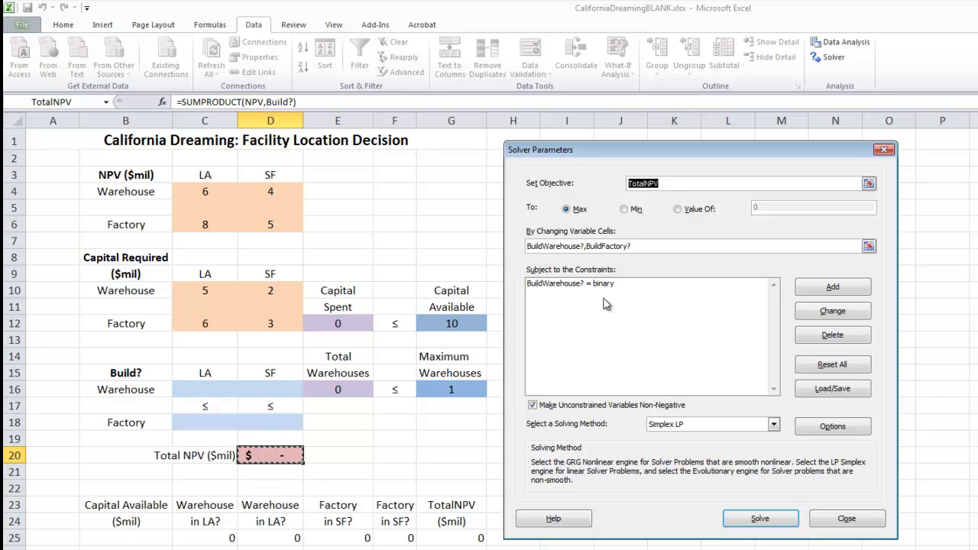
Add a Solver constraint making the factory build cells C18:D18 binary
{"action": "left_click", "coordinate": [854, 294]}
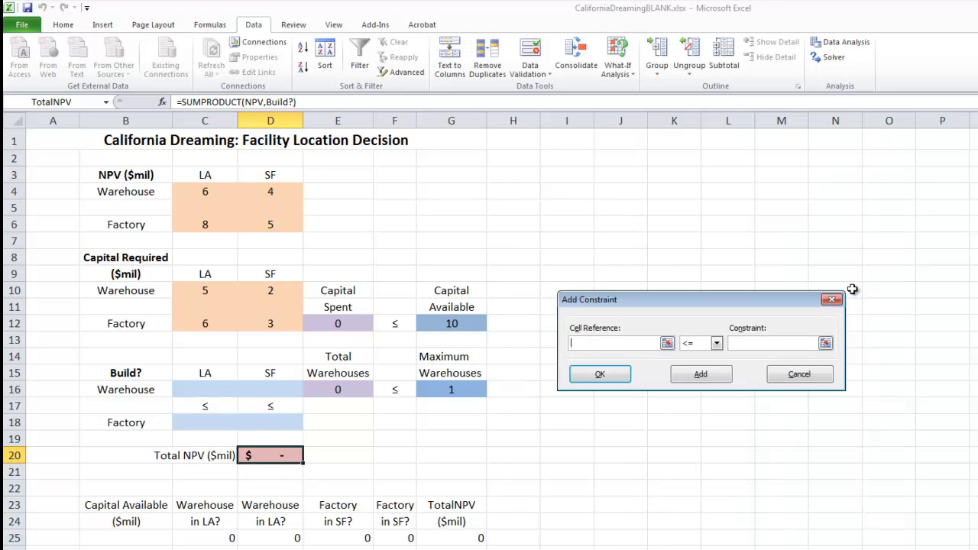
{"action": "left_click_drag", "start_coordinate": [720, 296], "coordinate": [659, 320]}
{"action": "left_click_drag", "start_coordinate": [199, 425], "coordinate": [294, 423]}
{"action": "left_click", "coordinate": [663, 362]}
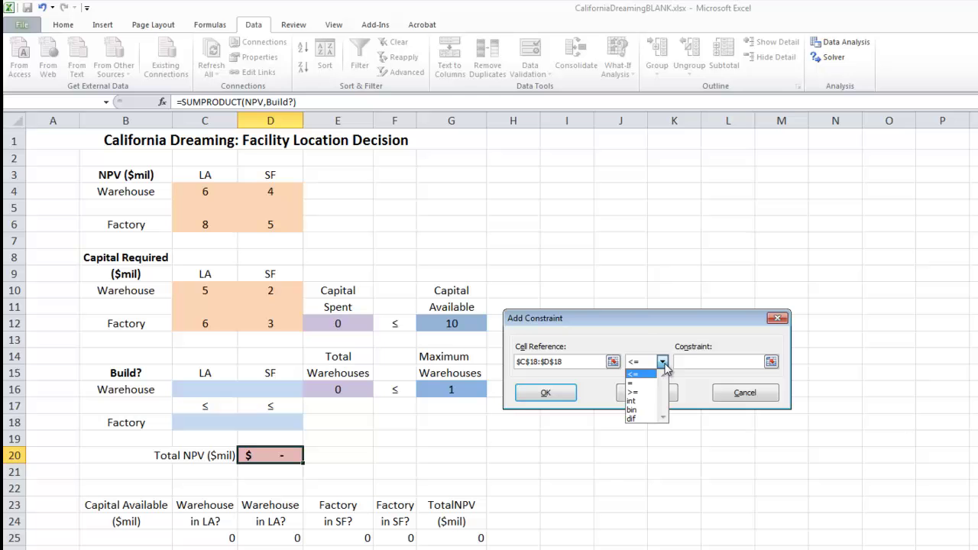
{"action": "left_click", "coordinate": [638, 409]}
{"action": "left_click", "coordinate": [545, 393]}
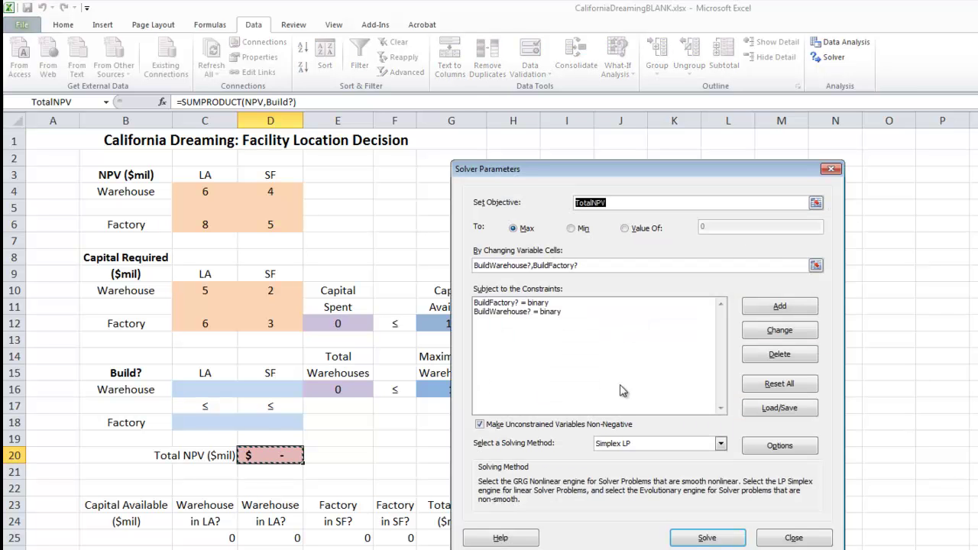
Add a Solver constraint that Capital Spent in E12 is <= Capital Available in G12
{"action": "left_click_drag", "start_coordinate": [528, 162], "coordinate": [575, 155]}
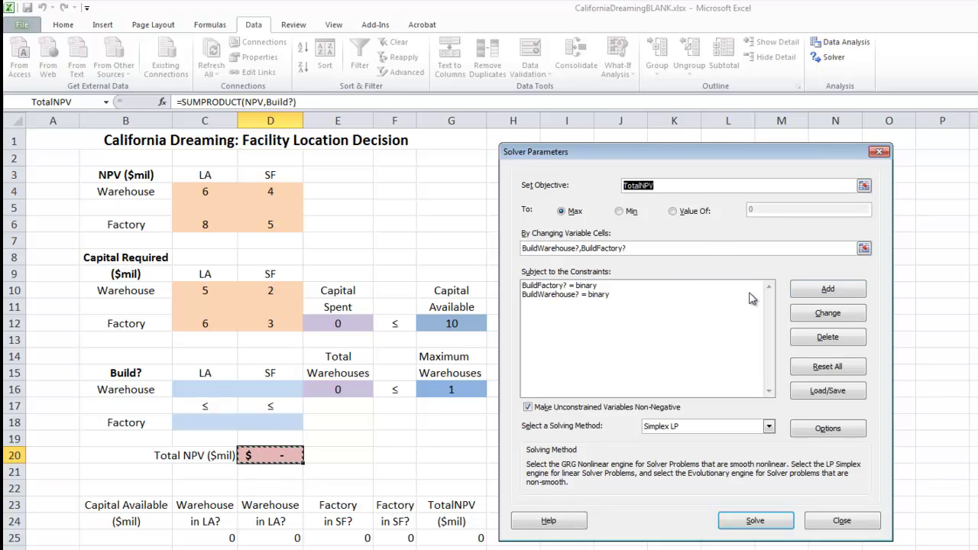
{"action": "left_click", "coordinate": [831, 293]}
{"action": "left_click_drag", "start_coordinate": [715, 305], "coordinate": [667, 321]}
{"action": "left_click", "coordinate": [350, 324]}
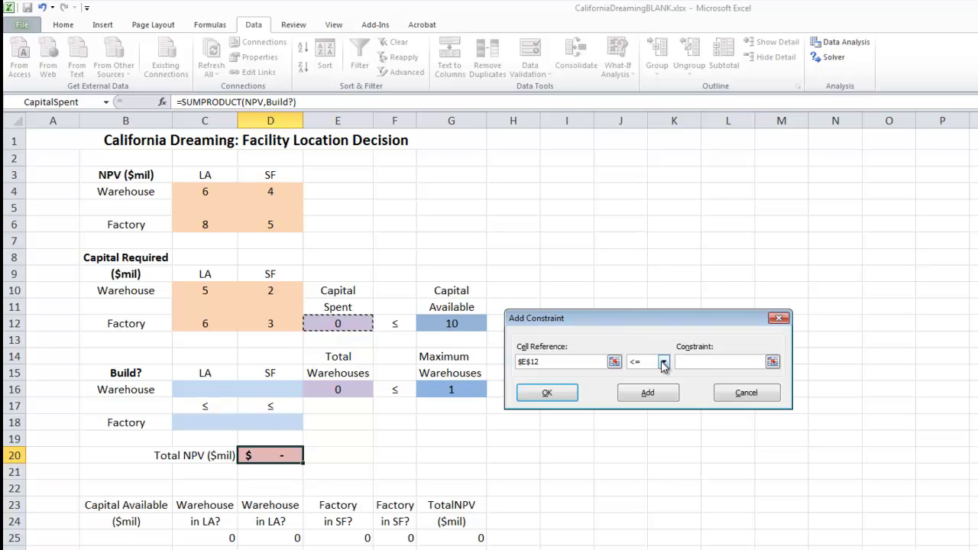
{"action": "left_click", "coordinate": [693, 362]}
{"action": "left_click", "coordinate": [457, 321]}
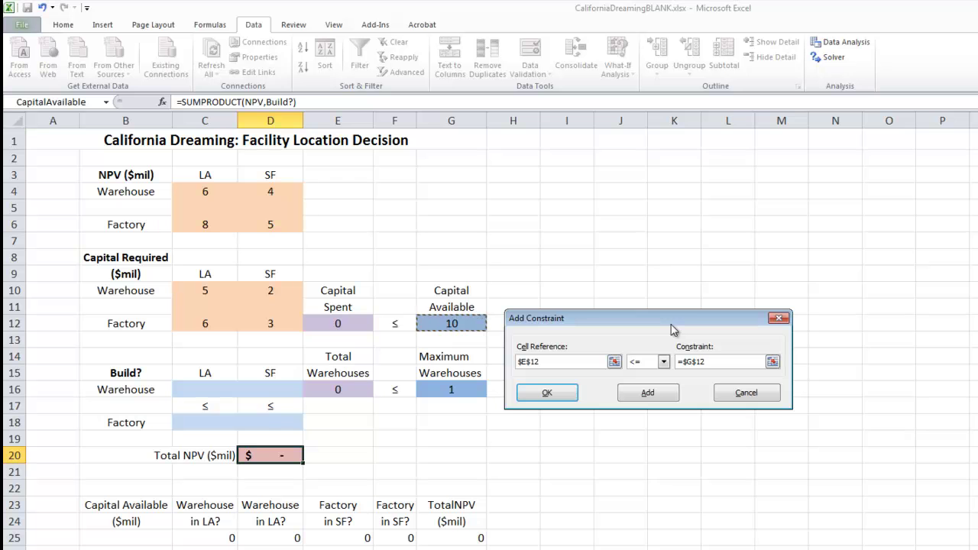
{"action": "left_click", "coordinate": [547, 394]}
Add a Solver constraint that Total Warehouses in E16 is <= Maximum Warehouses in G16
{"action": "left_click_drag", "start_coordinate": [510, 170], "coordinate": [566, 145]}
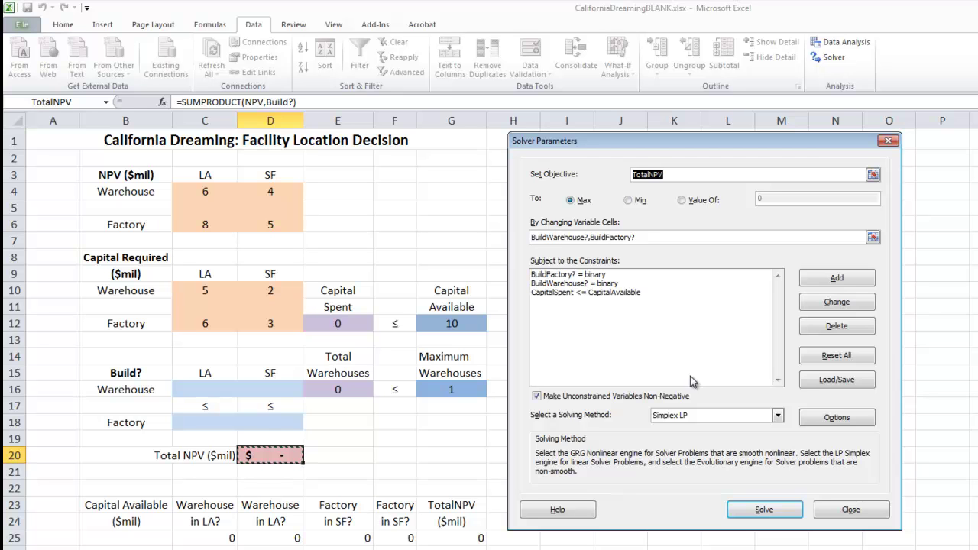
{"action": "left_click", "coordinate": [810, 280]}
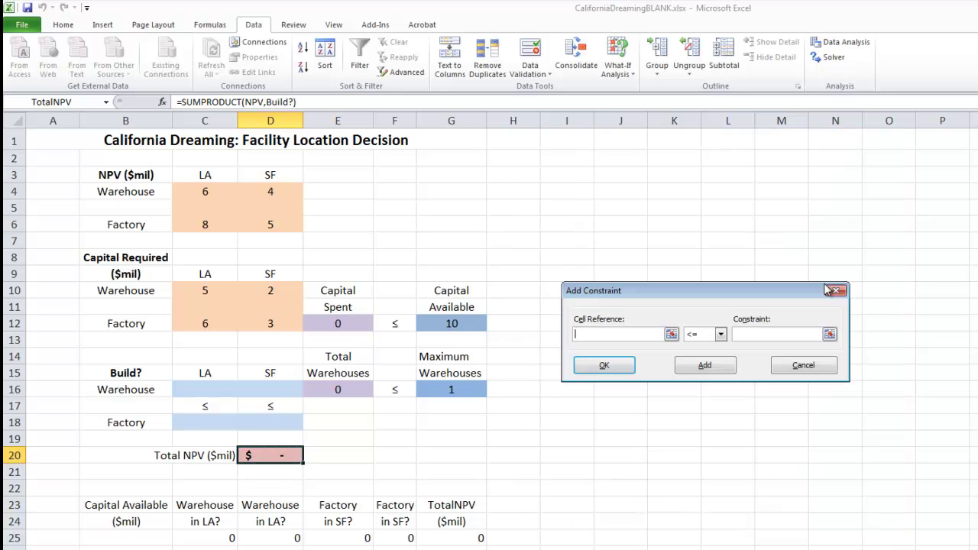
{"action": "left_click_drag", "start_coordinate": [702, 283], "coordinate": [620, 289]}
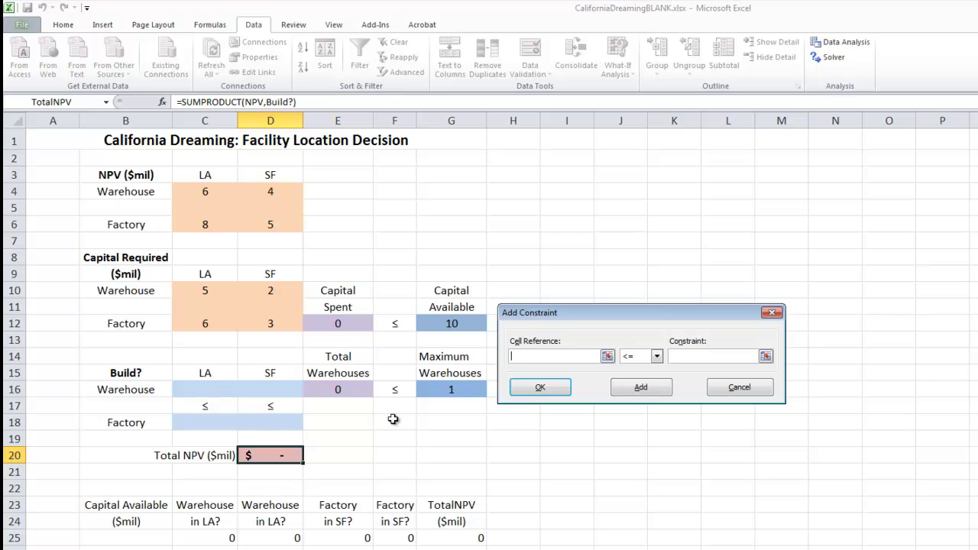
{"action": "left_click", "coordinate": [341, 391]}
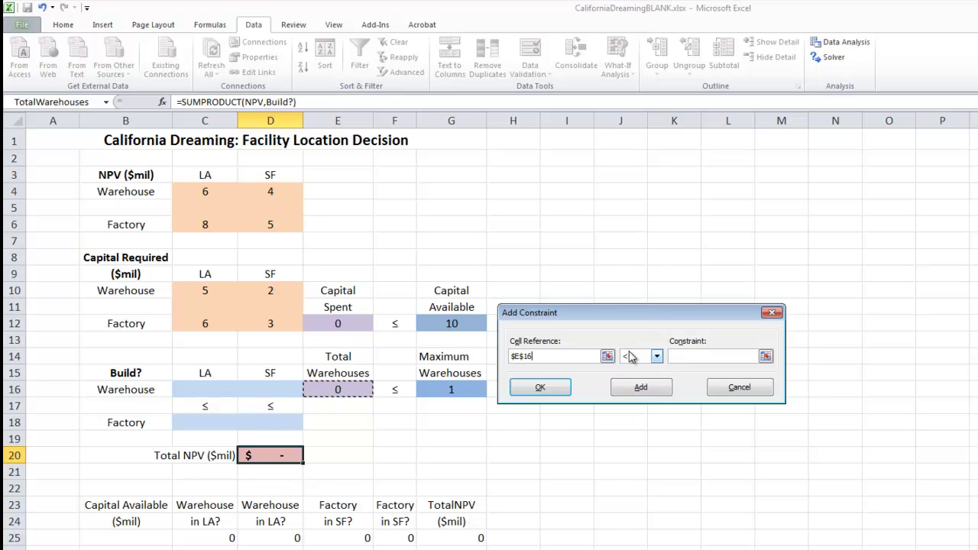
{"action": "left_click", "coordinate": [708, 355]}
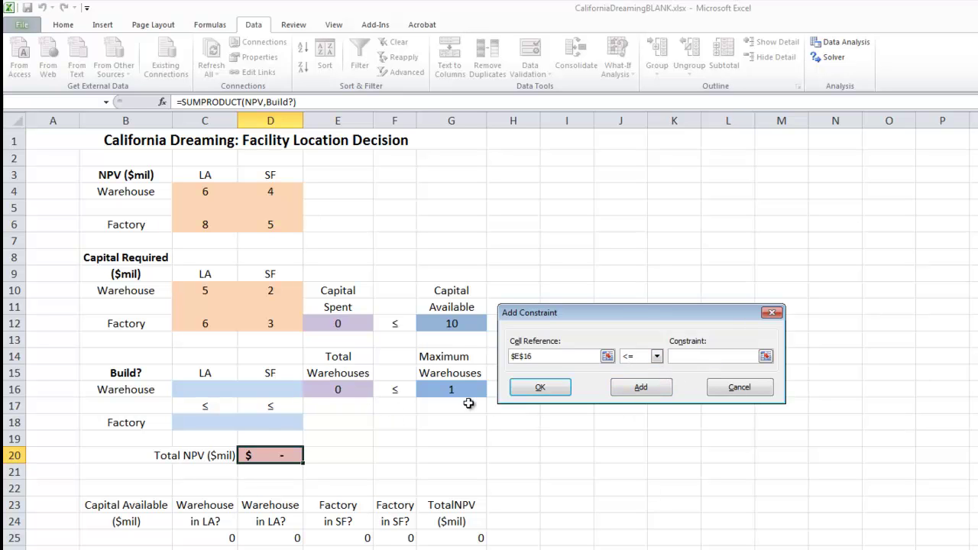
{"action": "left_click", "coordinate": [455, 392]}
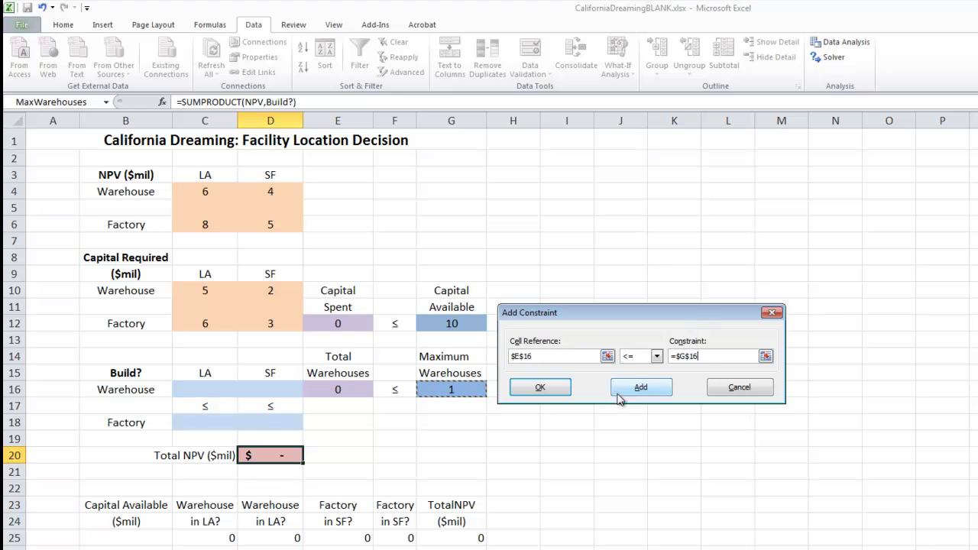
{"action": "left_click", "coordinate": [544, 389]}
Add a Solver constraint that the warehouse build cells C16:D16 are <= the factory build cells C18:D18
{"action": "mouse_move", "coordinate": [578, 165]}
{"action": "left_mouse_down"}
{"action": "mouse_move", "coordinate": [597, 145]}
{"action": "mouse_move", "coordinate": [578, 147]}
{"action": "left_mouse_up"}
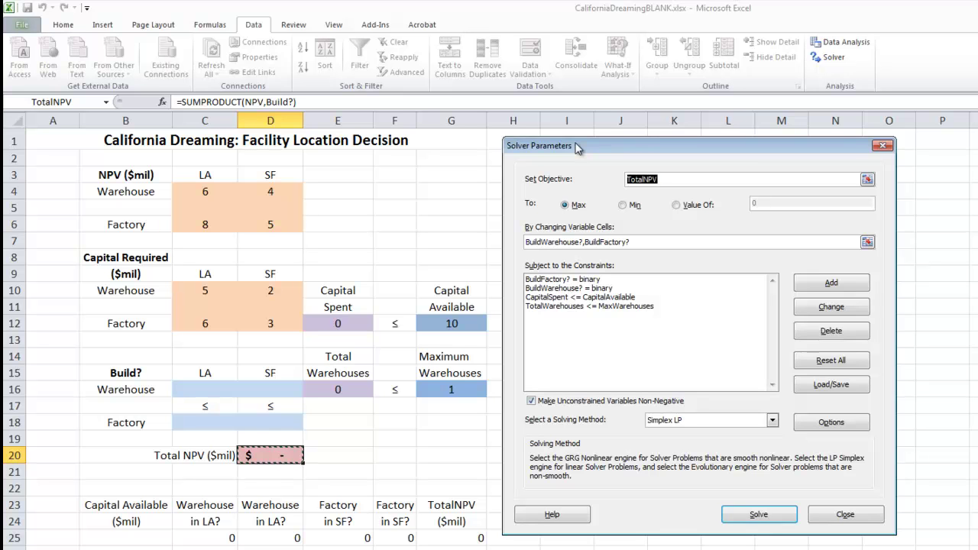
{"action": "left_click", "coordinate": [837, 284]}
{"action": "left_click_drag", "start_coordinate": [653, 297], "coordinate": [604, 315]}
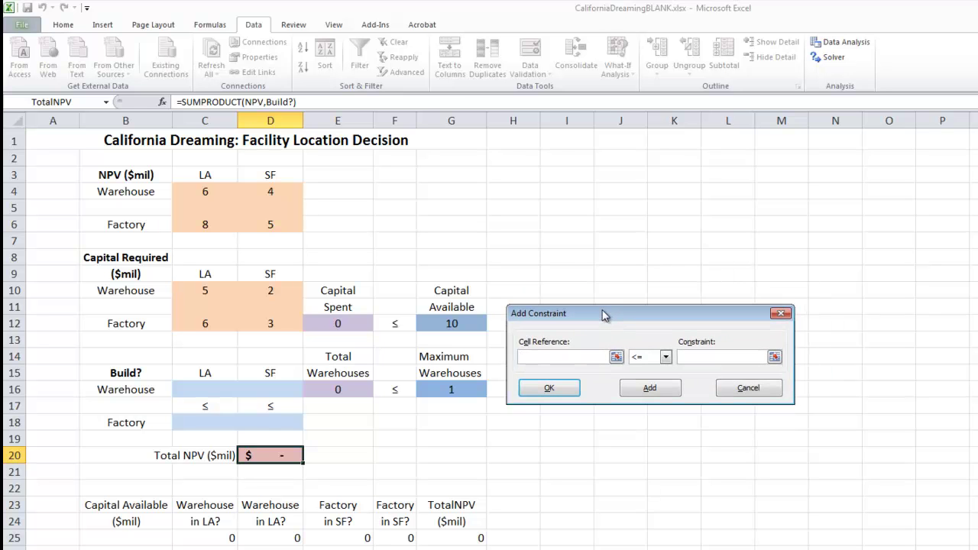
{"action": "left_click_drag", "start_coordinate": [180, 389], "coordinate": [263, 390]}
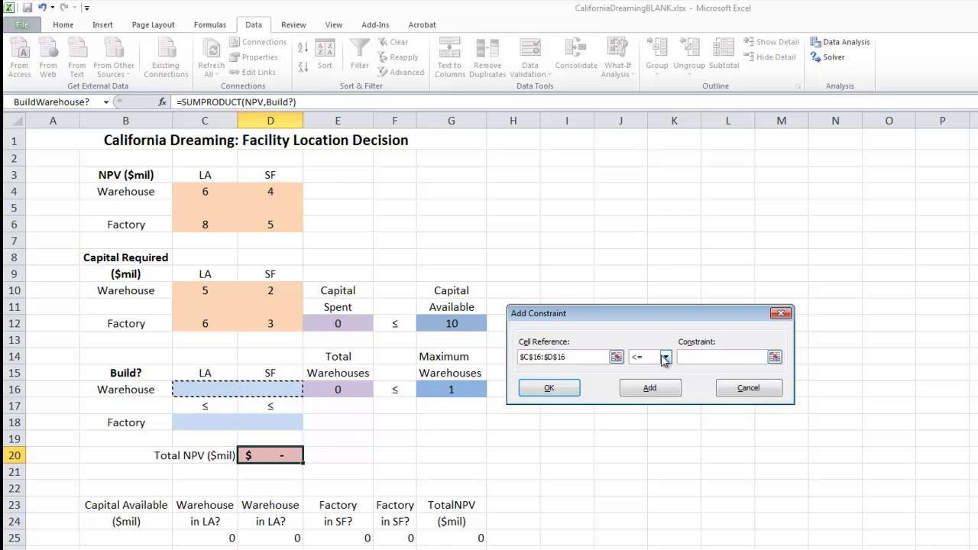
{"action": "left_click", "coordinate": [703, 356]}
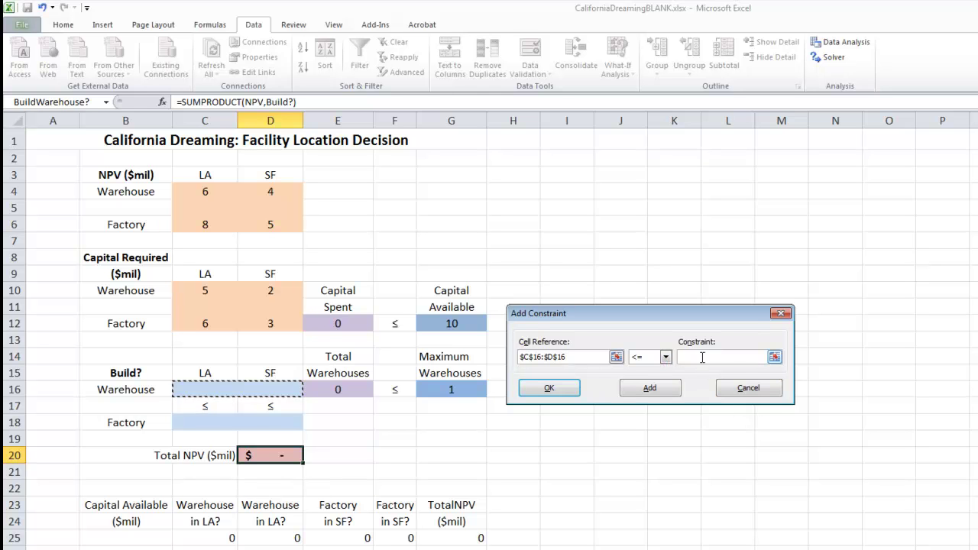
{"action": "left_click_drag", "start_coordinate": [191, 423], "coordinate": [294, 425]}
{"action": "left_click", "coordinate": [560, 395]}
Solve the model with the Simplex LP method and keep the Solver solution
{"action": "left_click_drag", "start_coordinate": [543, 164], "coordinate": [603, 146]}
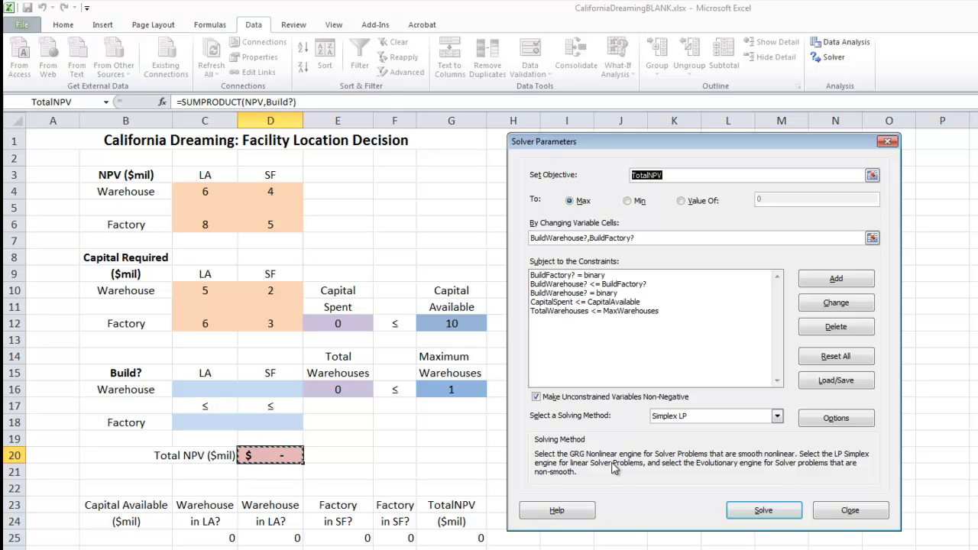
{"action": "left_click", "coordinate": [703, 421]}
{"action": "left_click", "coordinate": [692, 440]}
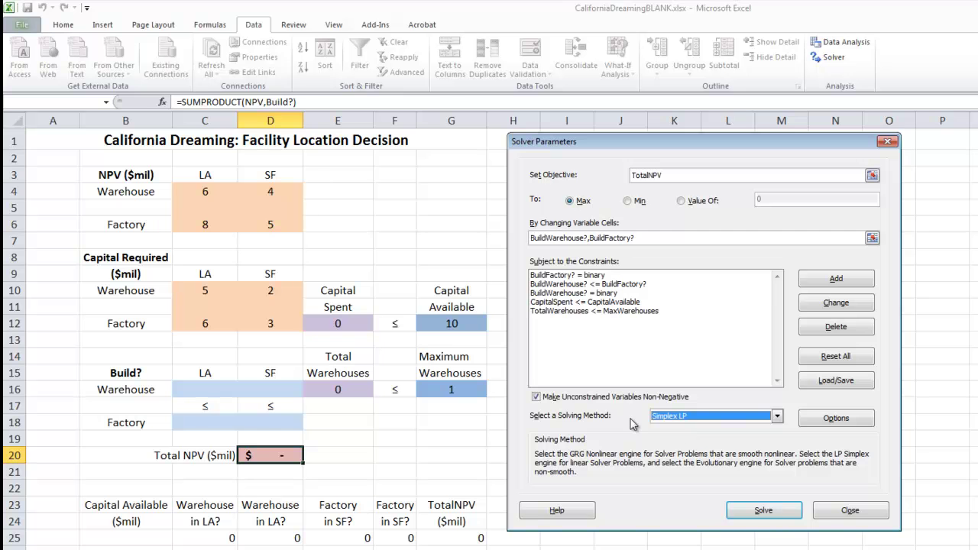
{"action": "left_click", "coordinate": [771, 515]}
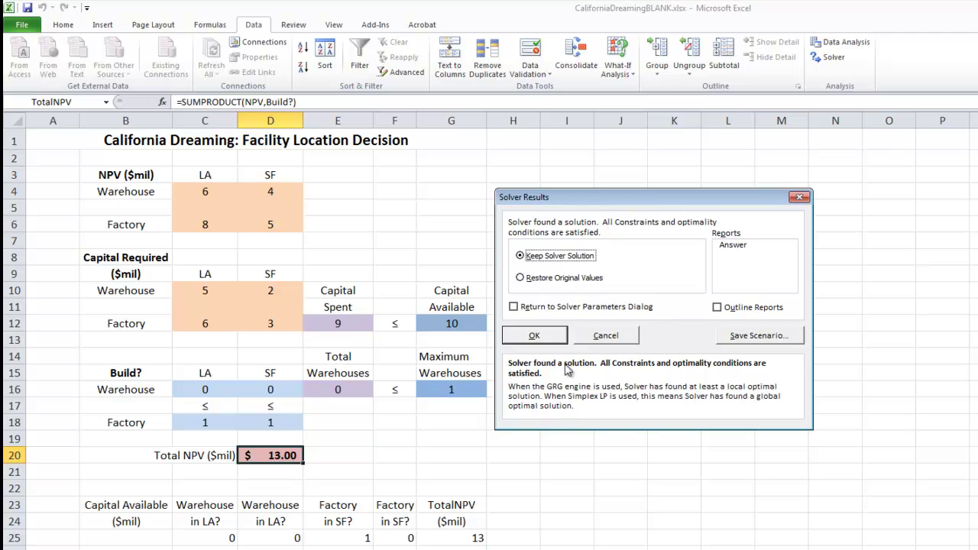
{"action": "left_click", "coordinate": [549, 336]}
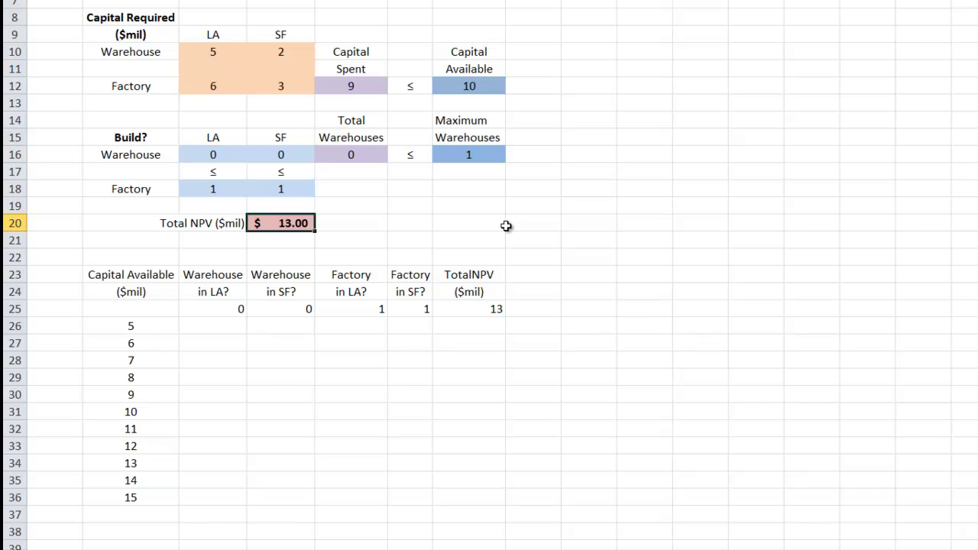
Run a Solver Table on B25:G36 with Capital Available, cell G12, as the column input cell
{"action": "left_click_drag", "start_coordinate": [116, 313], "coordinate": [460, 494]}
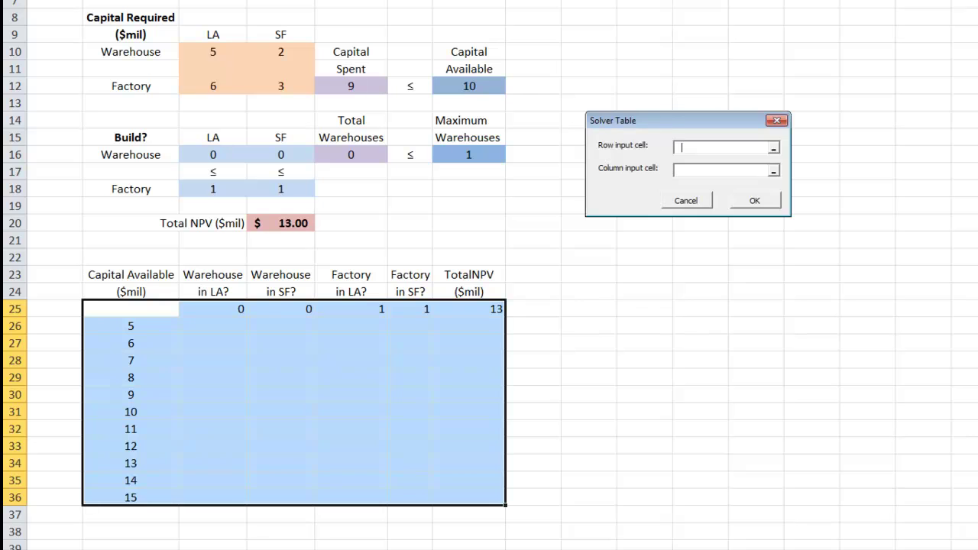
{"action": "left_click_drag", "start_coordinate": [661, 120], "coordinate": [602, 304]}
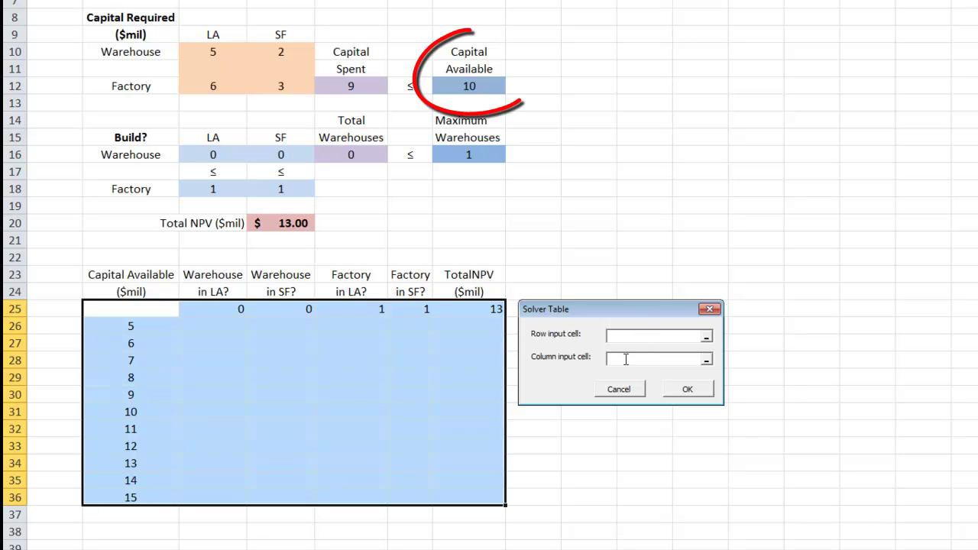
{"action": "left_click", "coordinate": [466, 88]}
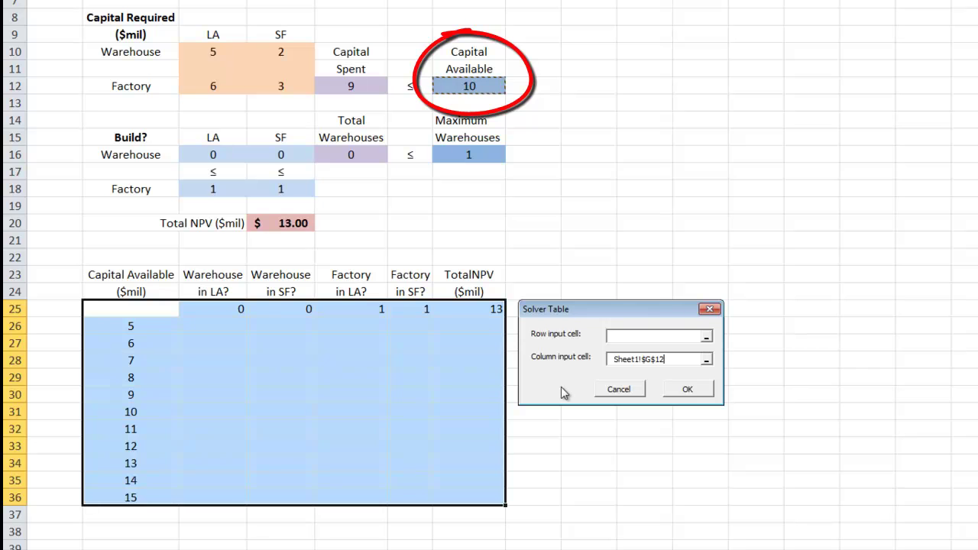
{"action": "left_click", "coordinate": [687, 389]}
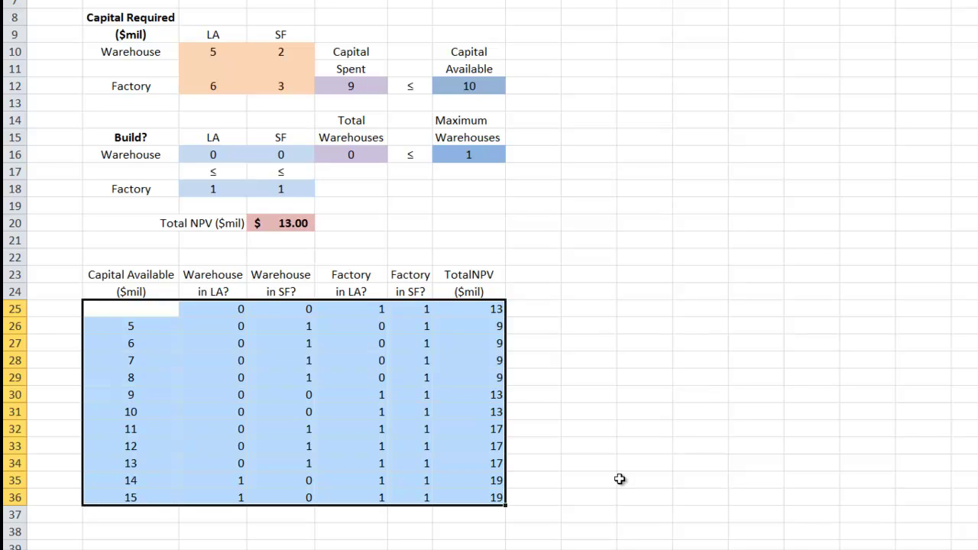
{"action": "left_click", "coordinate": [595, 500]}
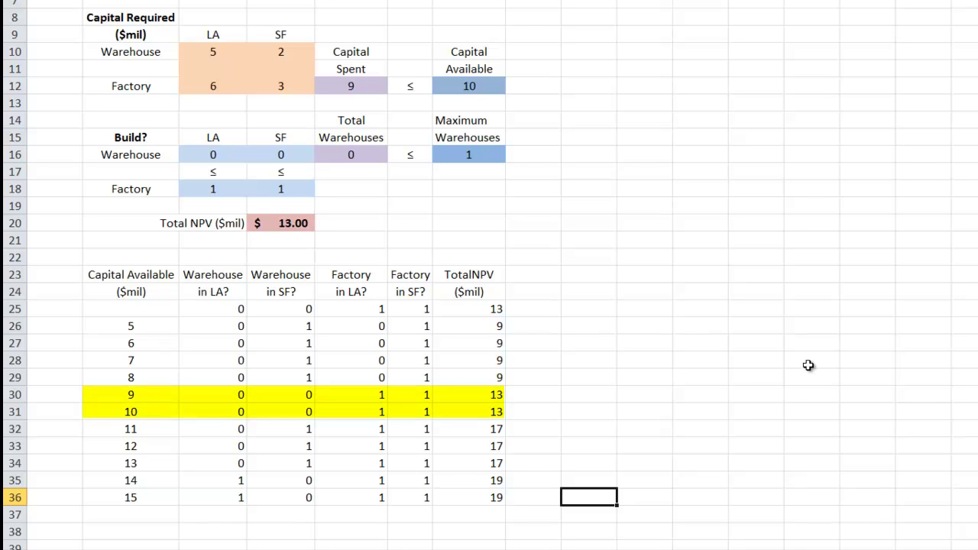
Remove the yellow highlighting from the results table rows for 9 to 13 $mil capital and select the 11 $mil row, B32:G32
{"action": "left_click_drag", "start_coordinate": [135, 393], "coordinate": [465, 406]}
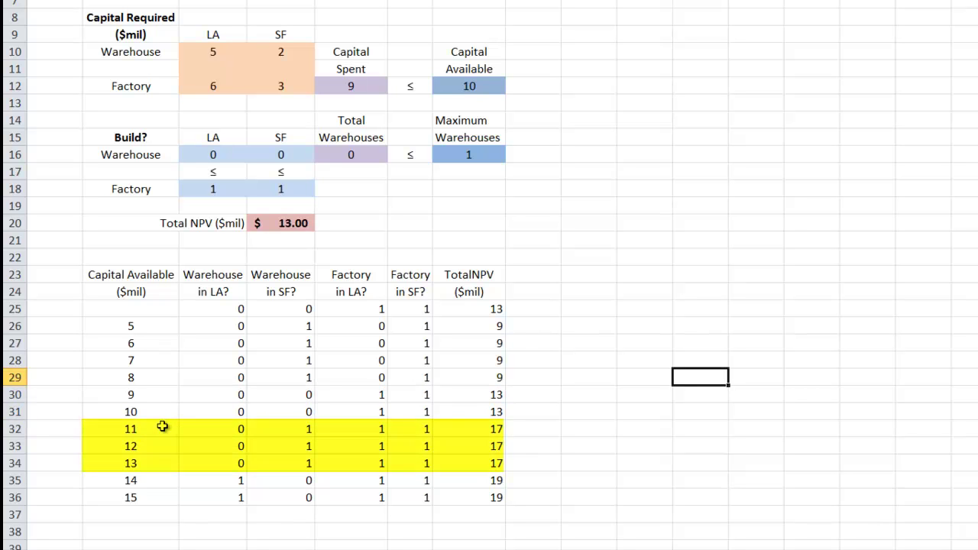
{"action": "left_click_drag", "start_coordinate": [157, 428], "coordinate": [463, 465]}
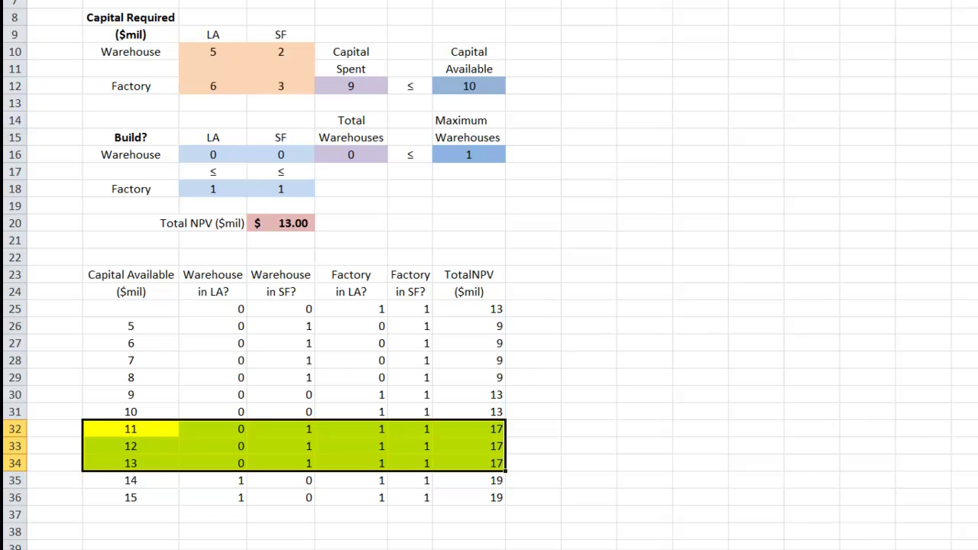
{"action": "key", "text": "ctrl+z"}
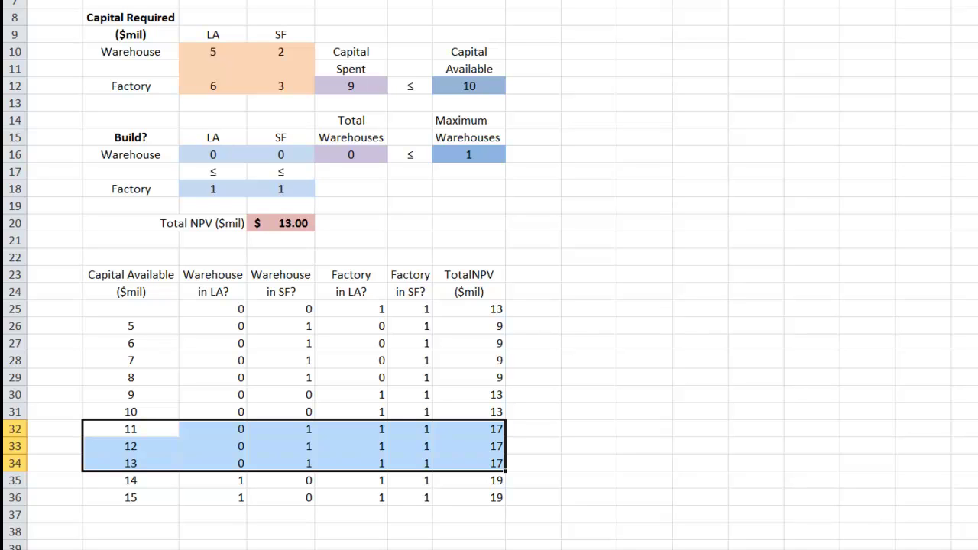
{"action": "left_click", "coordinate": [144, 440]}
{"action": "left_click_drag", "start_coordinate": [143, 429], "coordinate": [474, 430]}
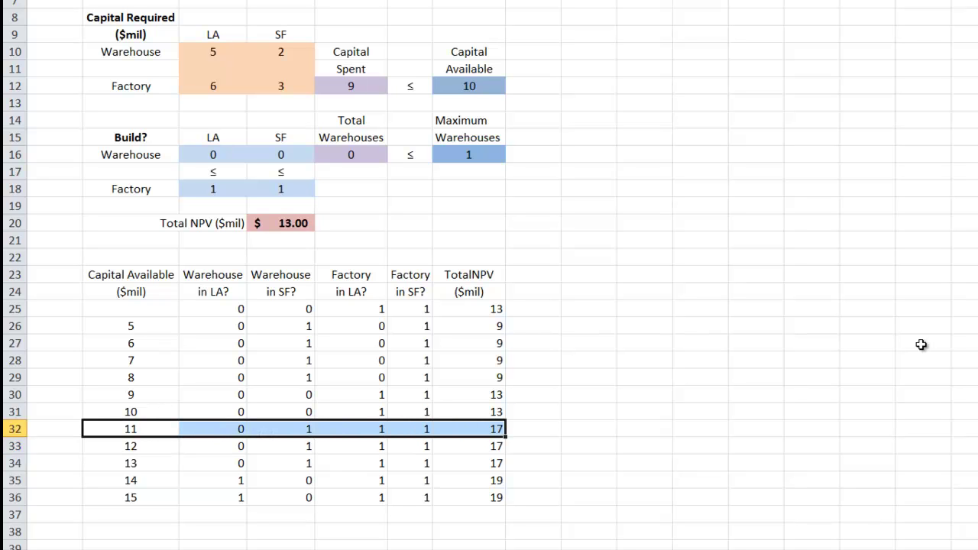